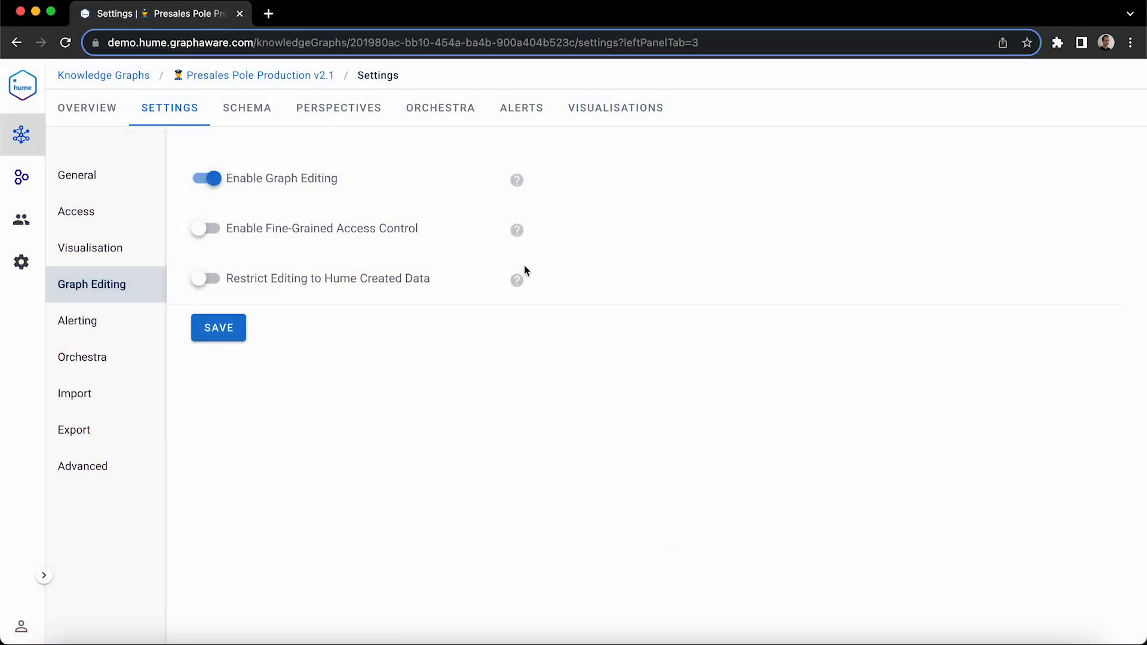
- Read the help for the Enable Fine-Grained Access Control and Restrict Editing to Hume Created Data settings
mouse_move(518, 239)
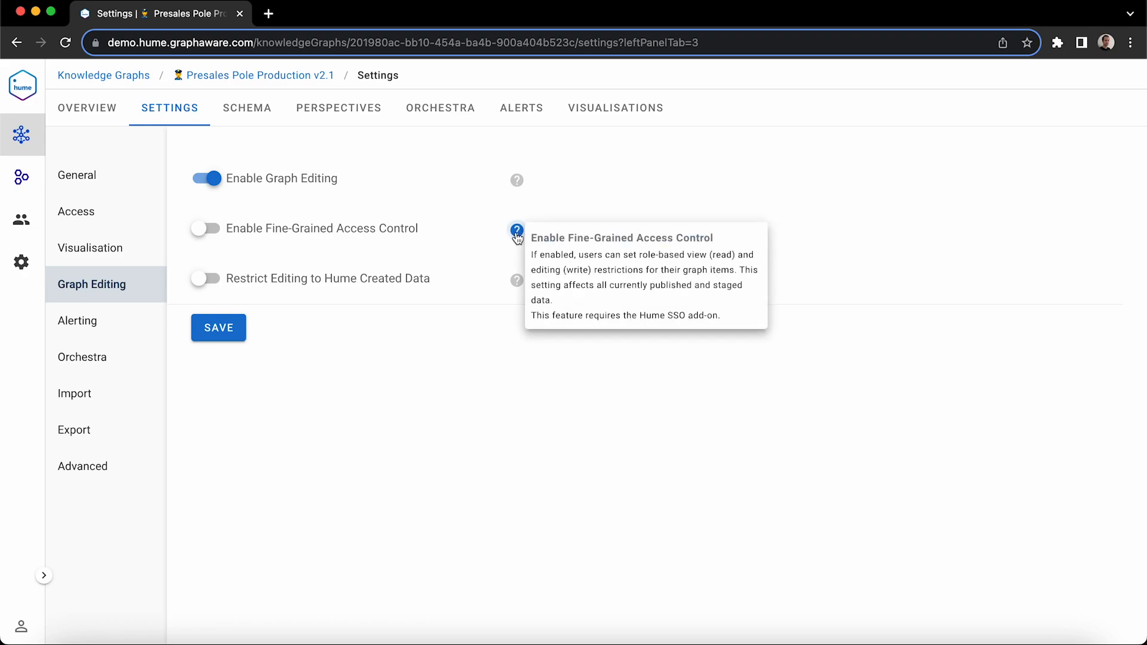
mouse_move(518, 289)
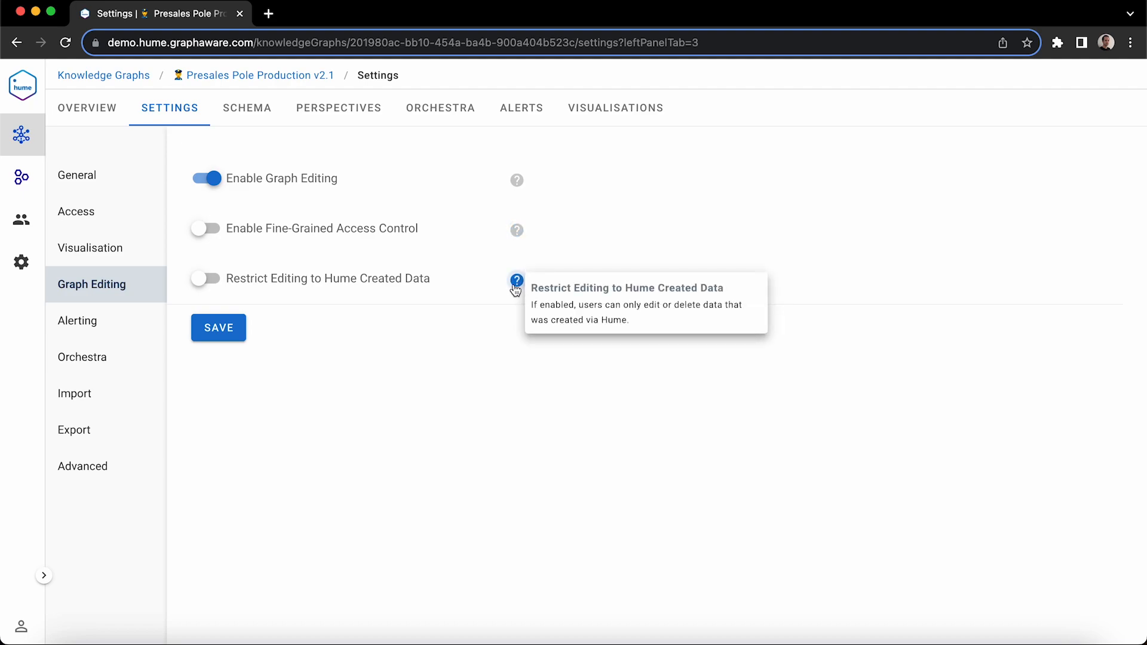
- Open the Demo visualisation and inspect the attributes of the person node at the centre of the crime network
click(653, 117)
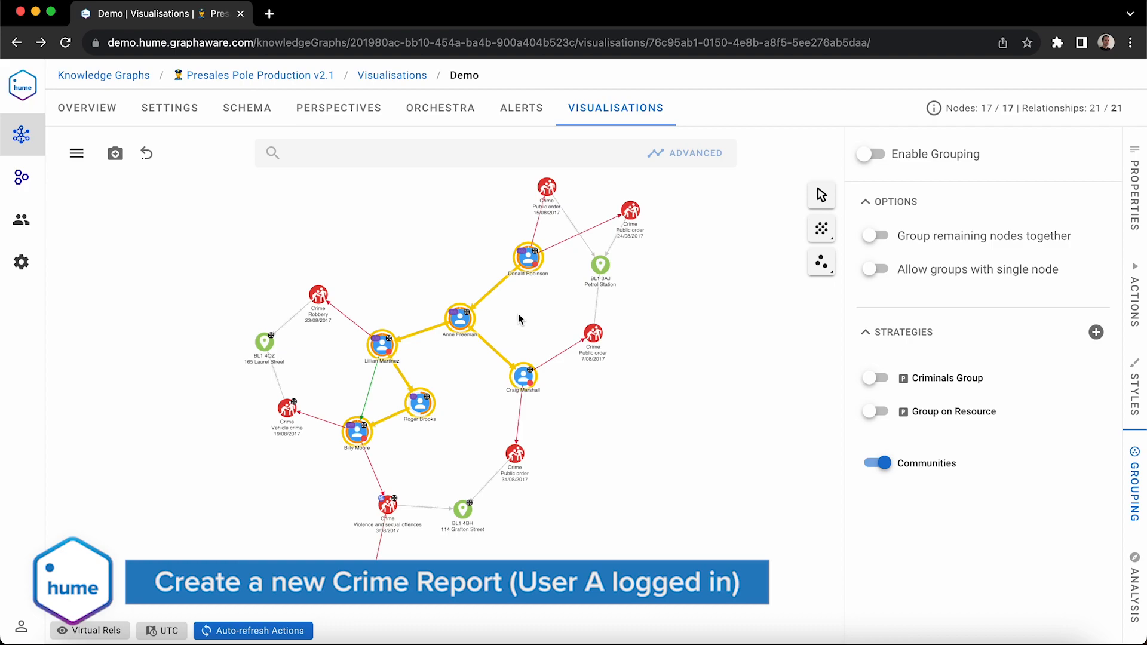
click(518, 315)
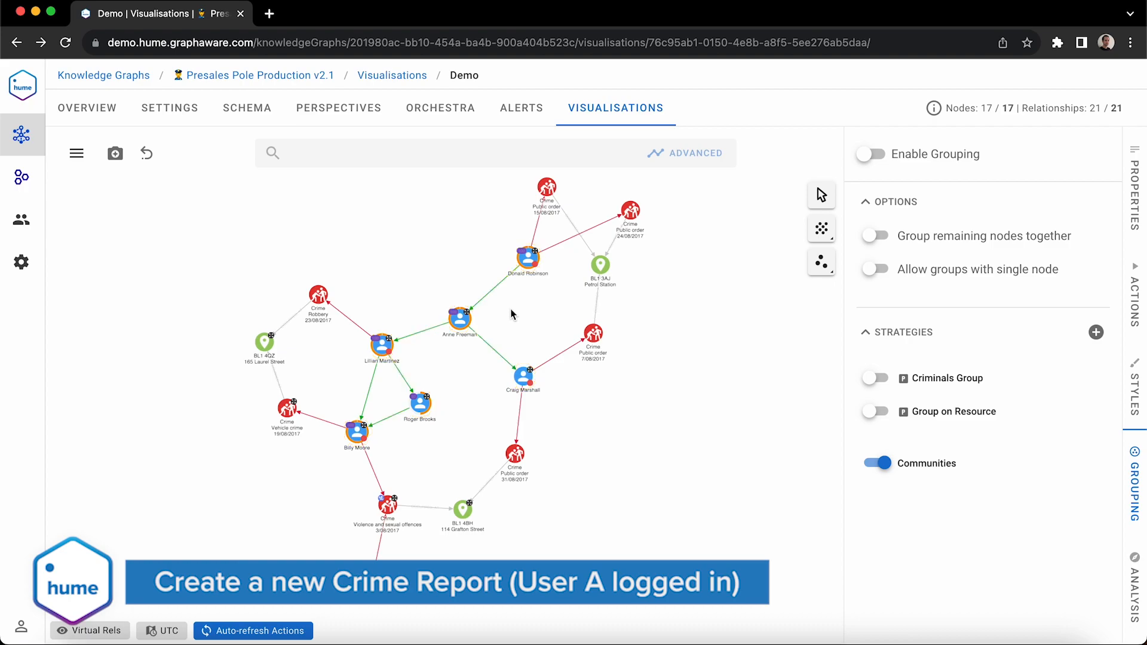
scroll(449, 313, up, 3)
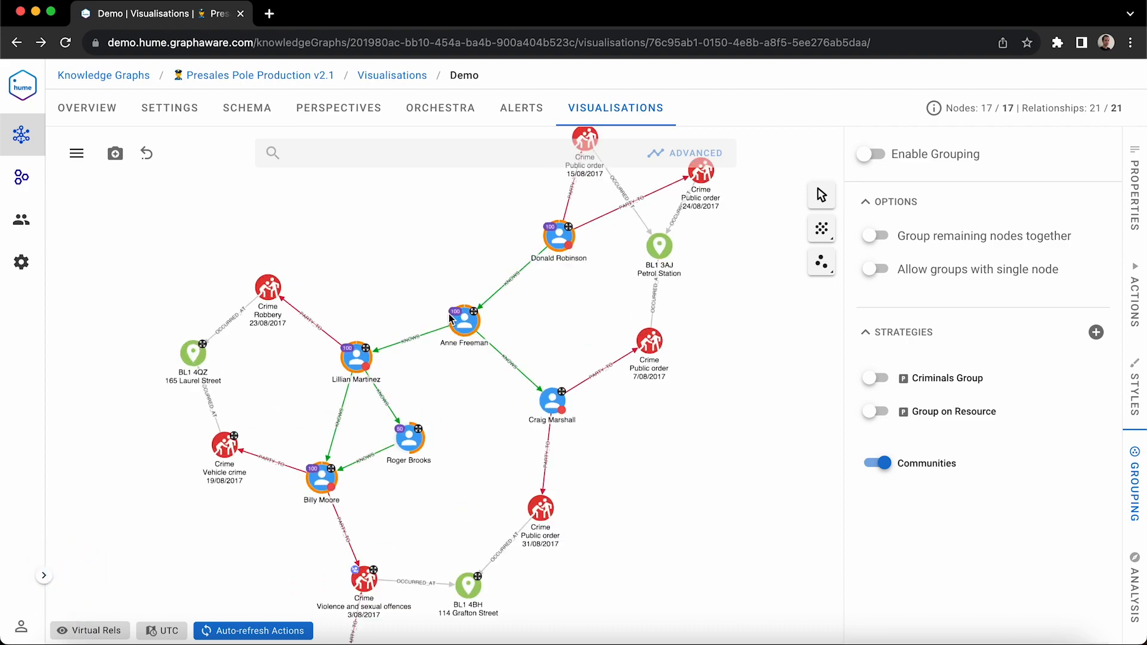
click(457, 316)
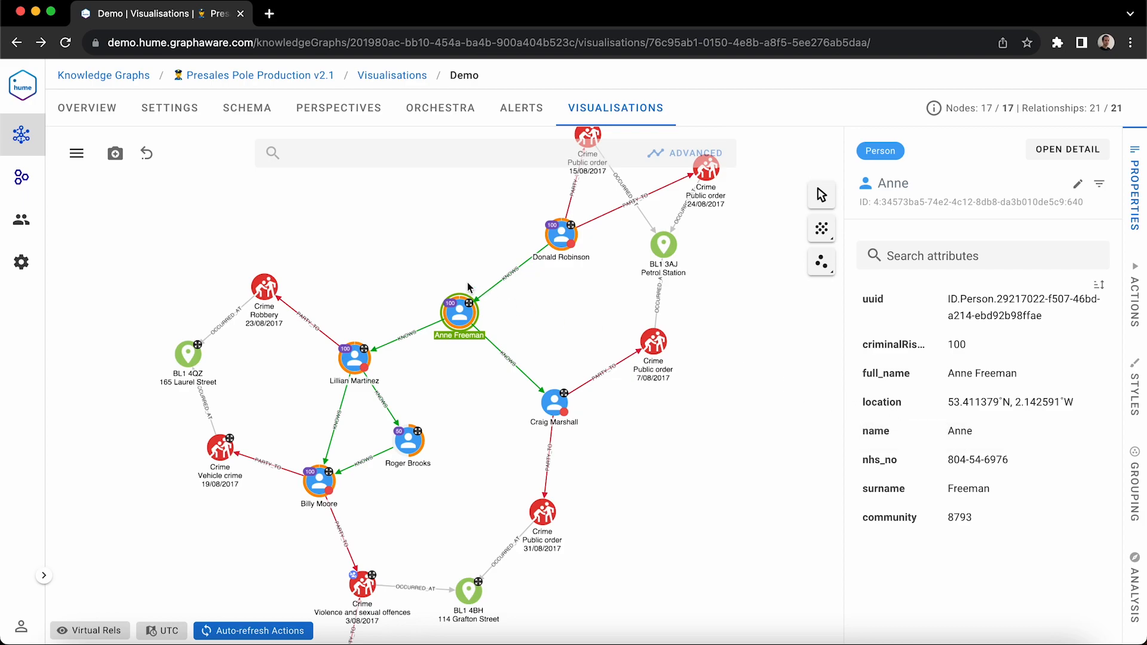
- Create a CrimeSceneReport node in the empty area of the graph with date 2023-08-30 and description "Potential mastermind"
click(359, 238)
right_click(360, 238)
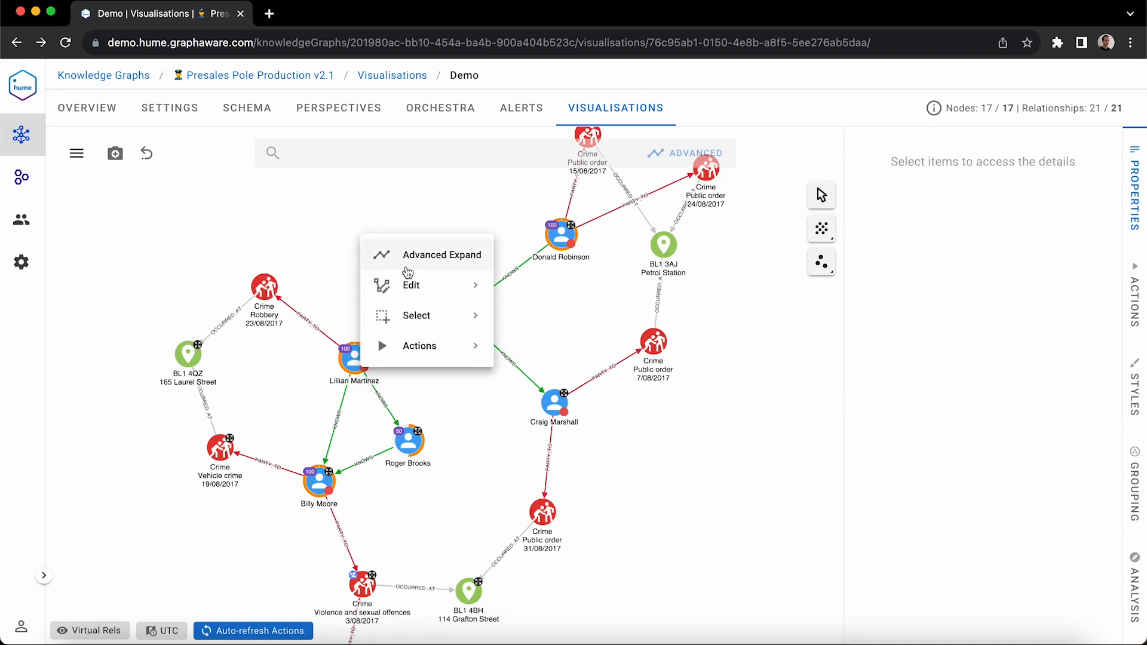
mouse_move(414, 278)
mouse_move(508, 290)
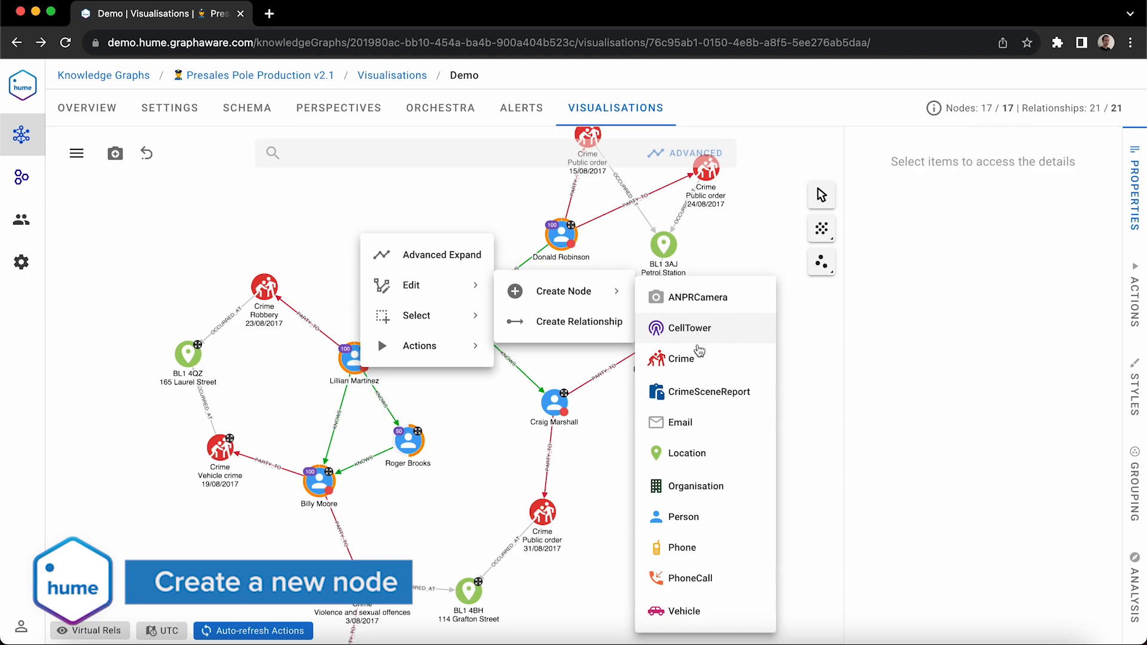
click(699, 392)
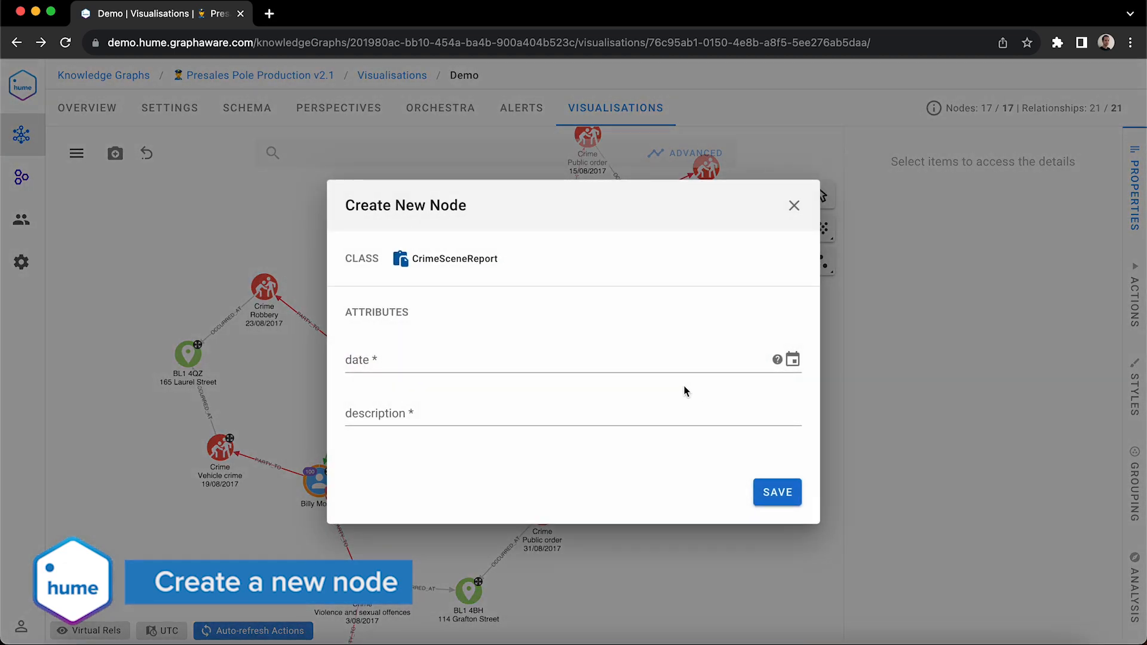
click(794, 365)
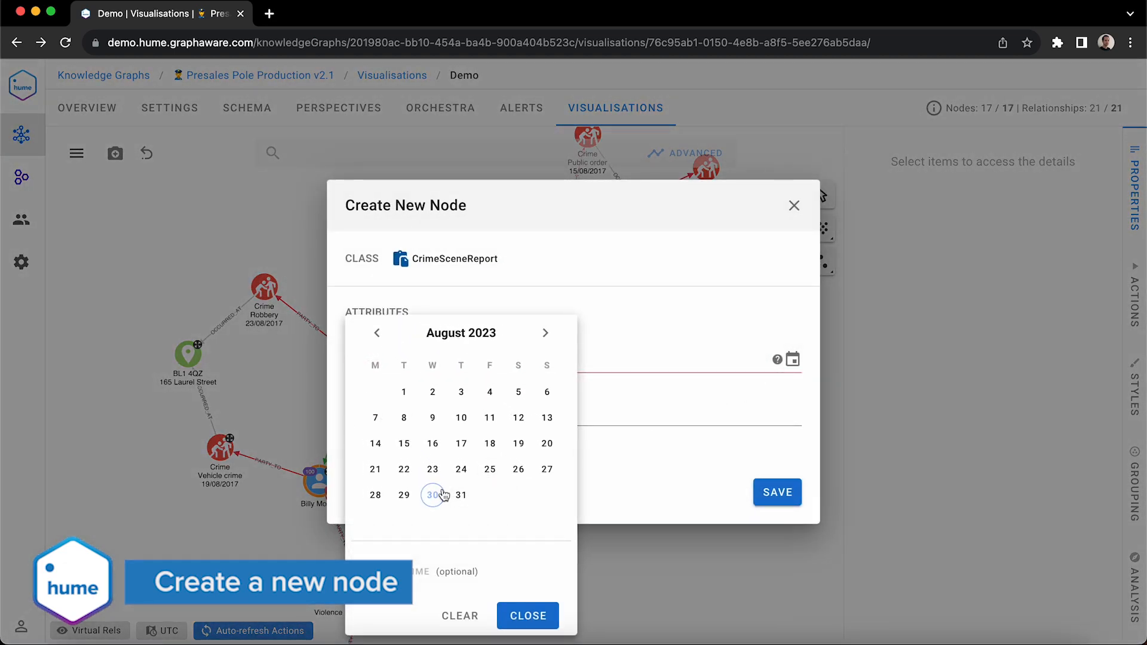
click(527, 616)
click(484, 407)
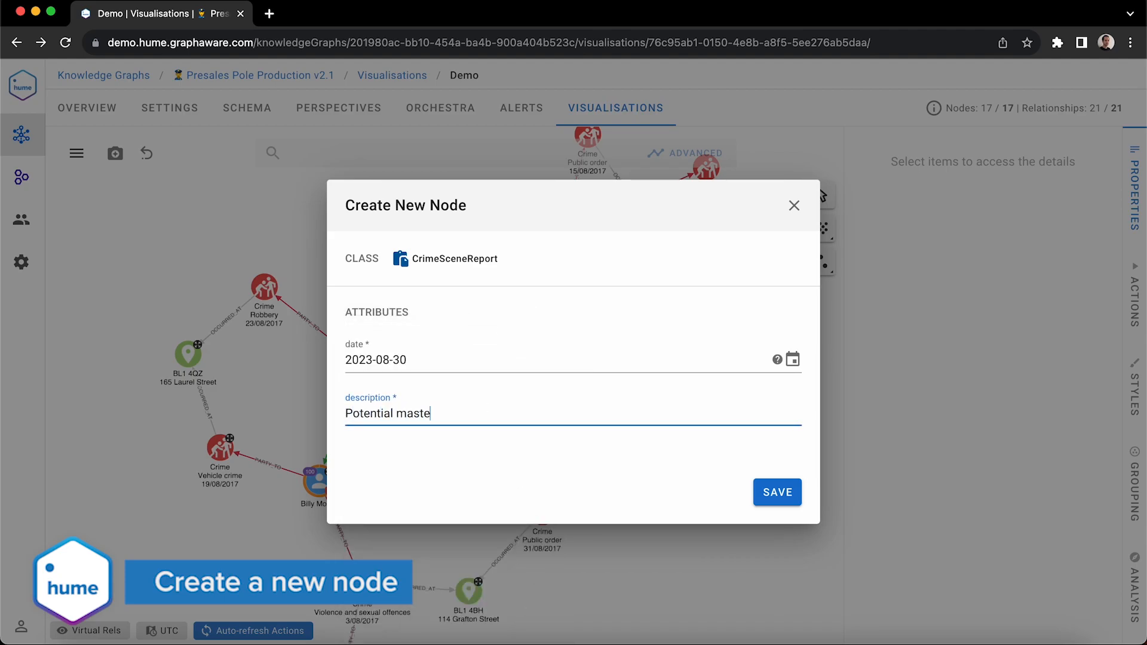
click(775, 493)
- Move the new CrimeSceneReport node upward, clear of the people network, and show its attributes
drag(406, 298, 404, 239)
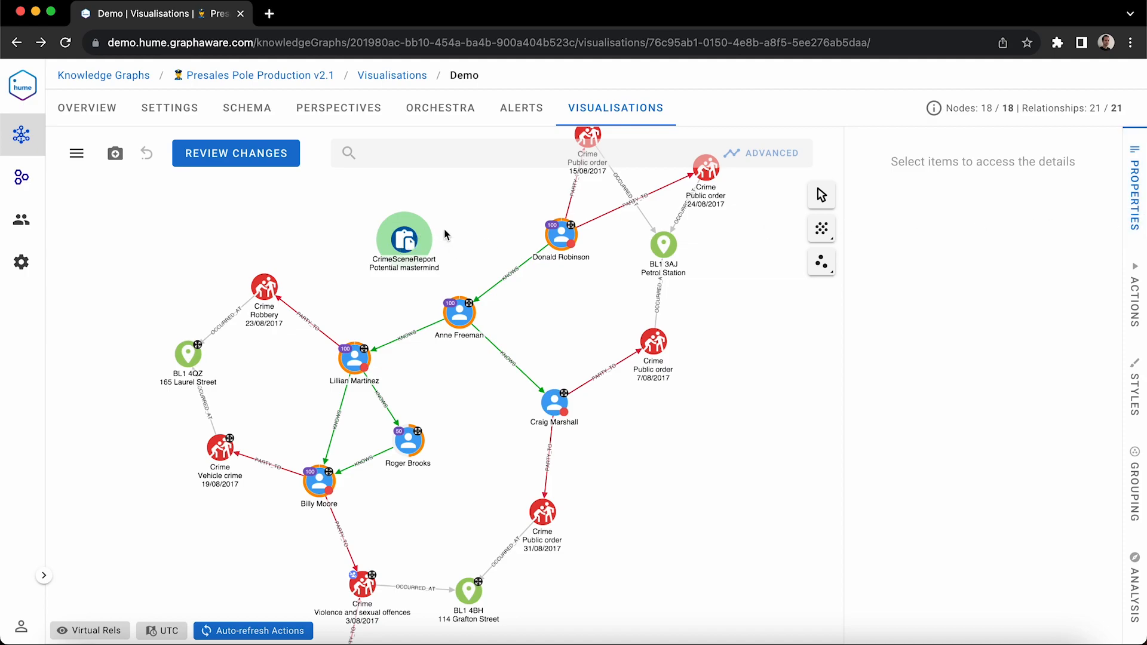
click(405, 239)
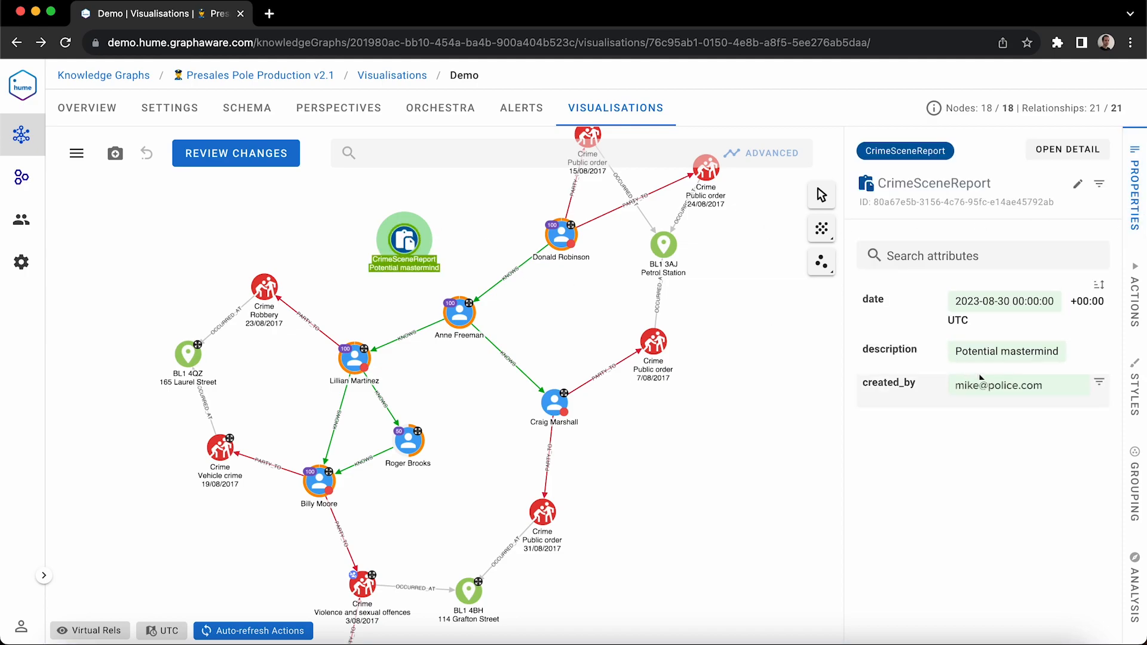
- Create a MENTIONS relationship from the CrimeSceneReport node to the central person node
right_click(483, 250)
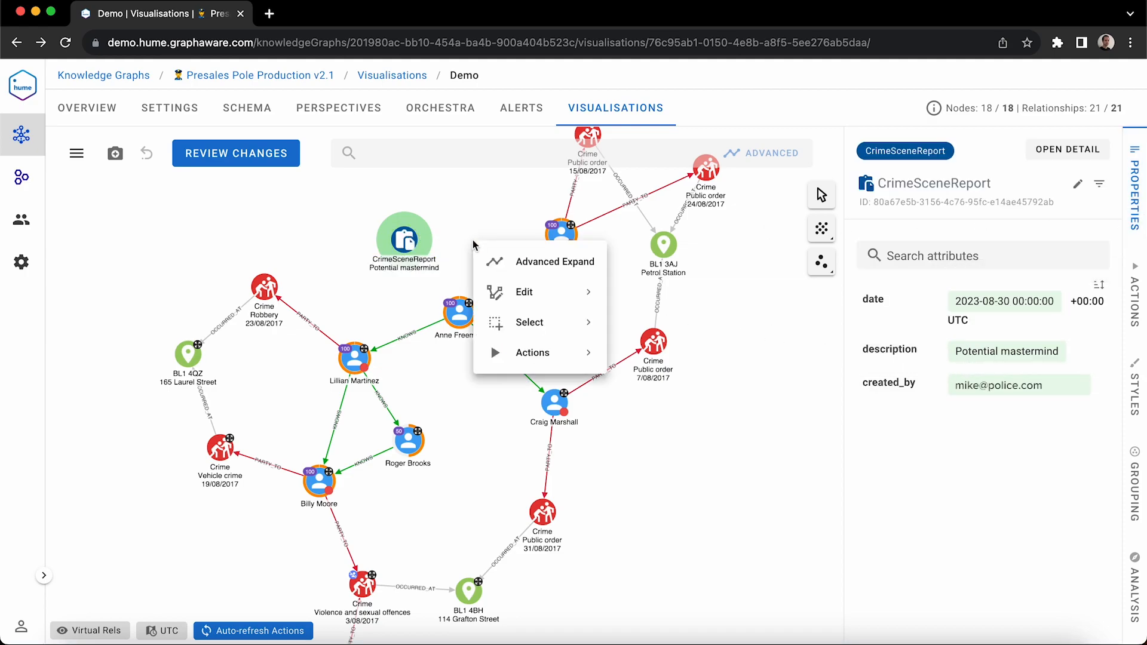
mouse_move(525, 292)
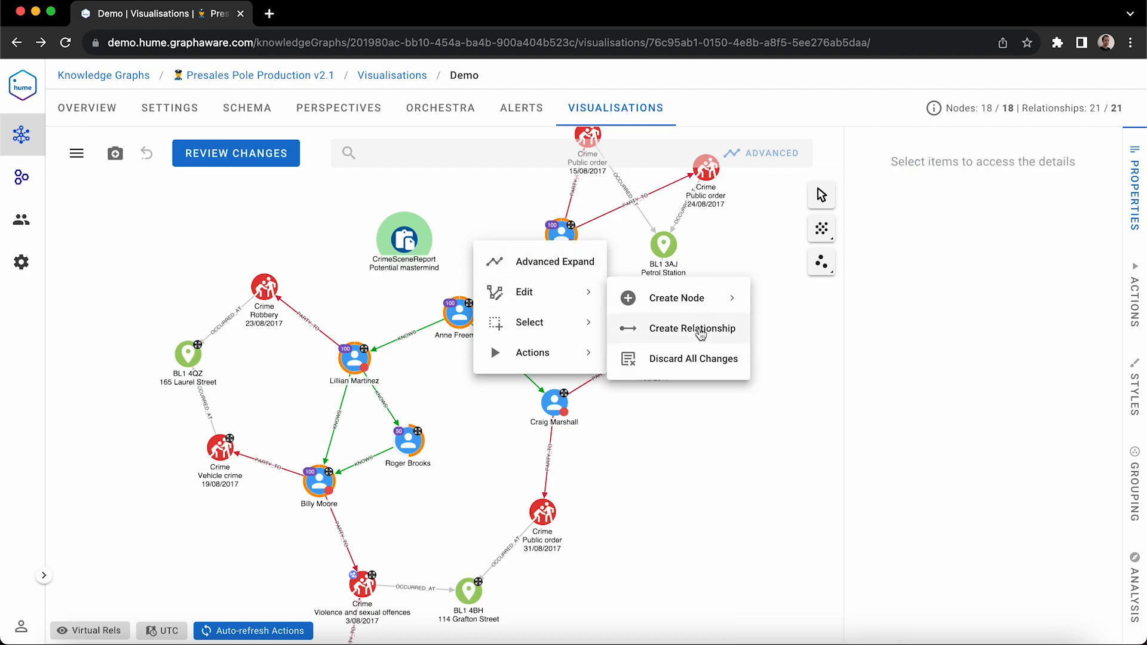
click(696, 330)
click(403, 232)
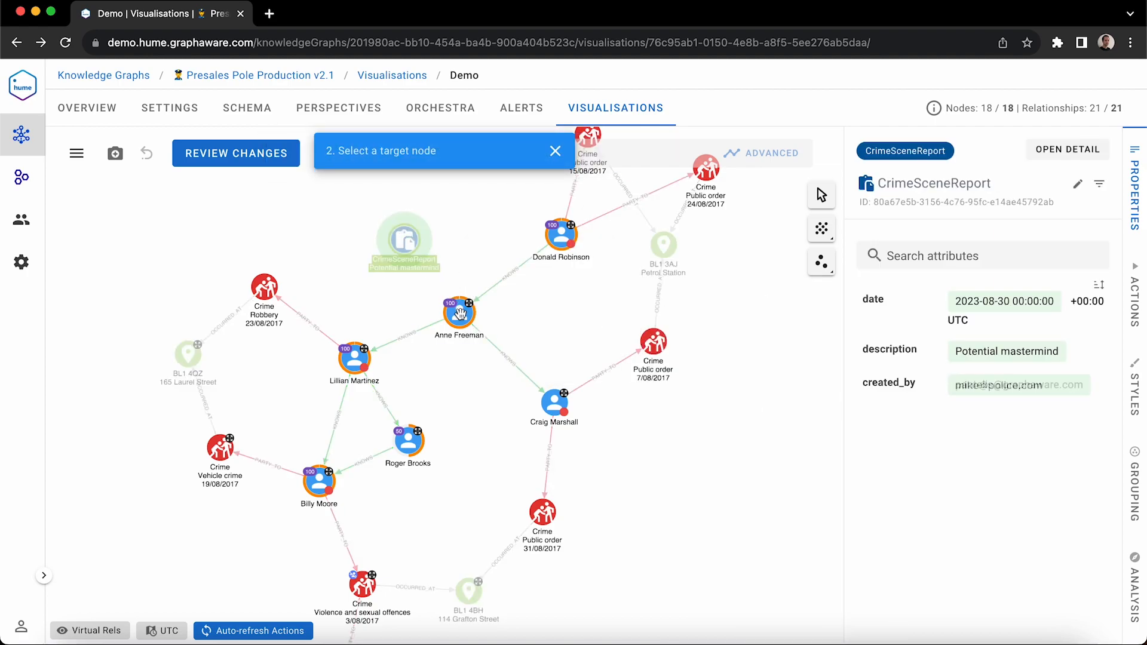
click(463, 316)
click(768, 484)
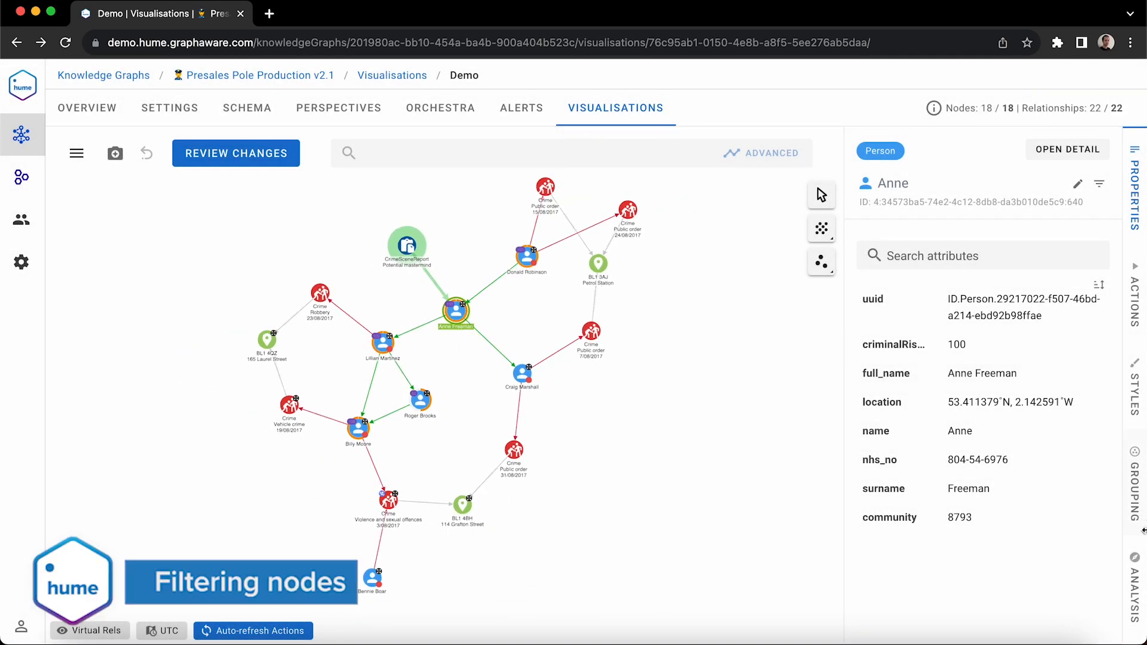
- Filter the Crime class by type so that only Robbery crimes are shown in the graph
click(1134, 573)
click(874, 143)
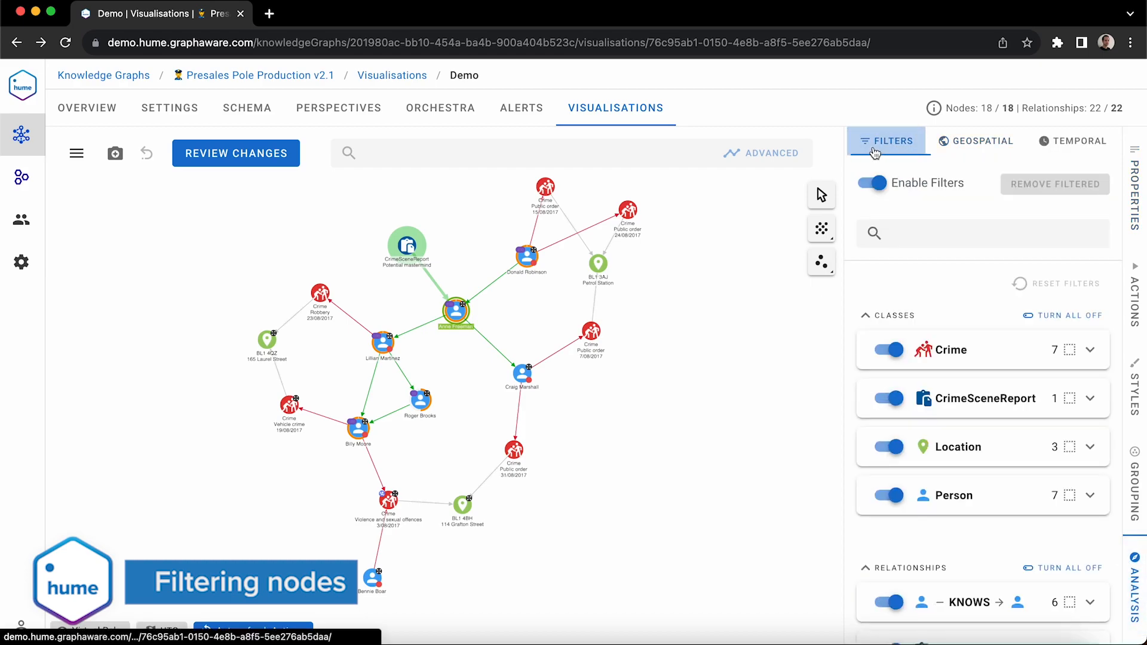
click(1089, 351)
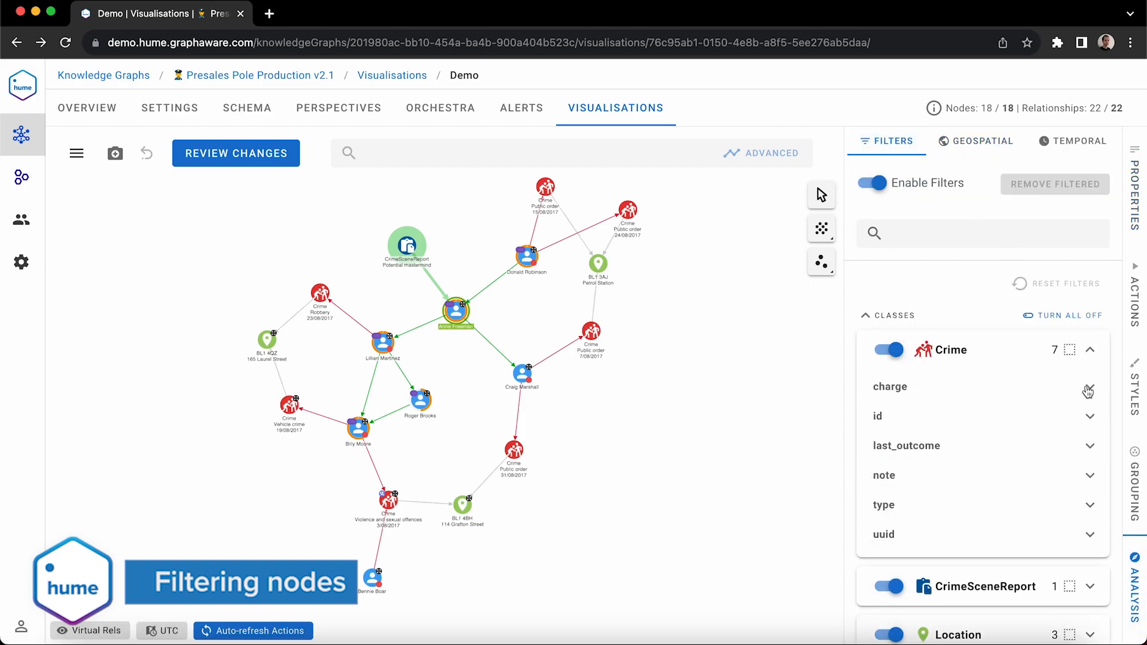
click(1090, 506)
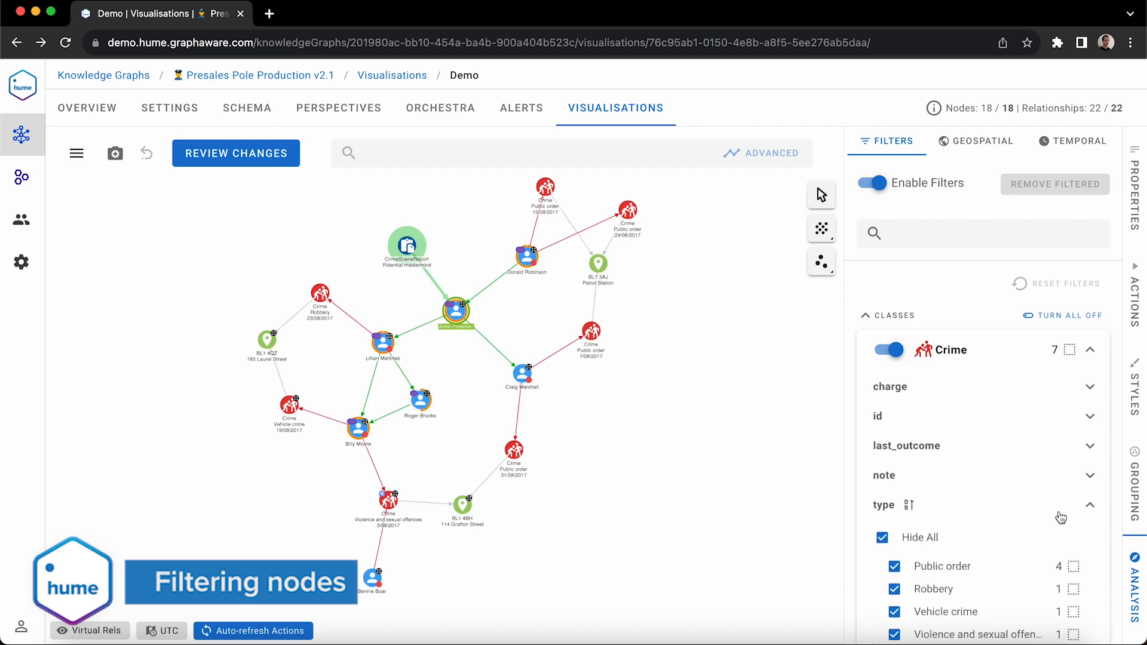
scroll(962, 511, down, 1)
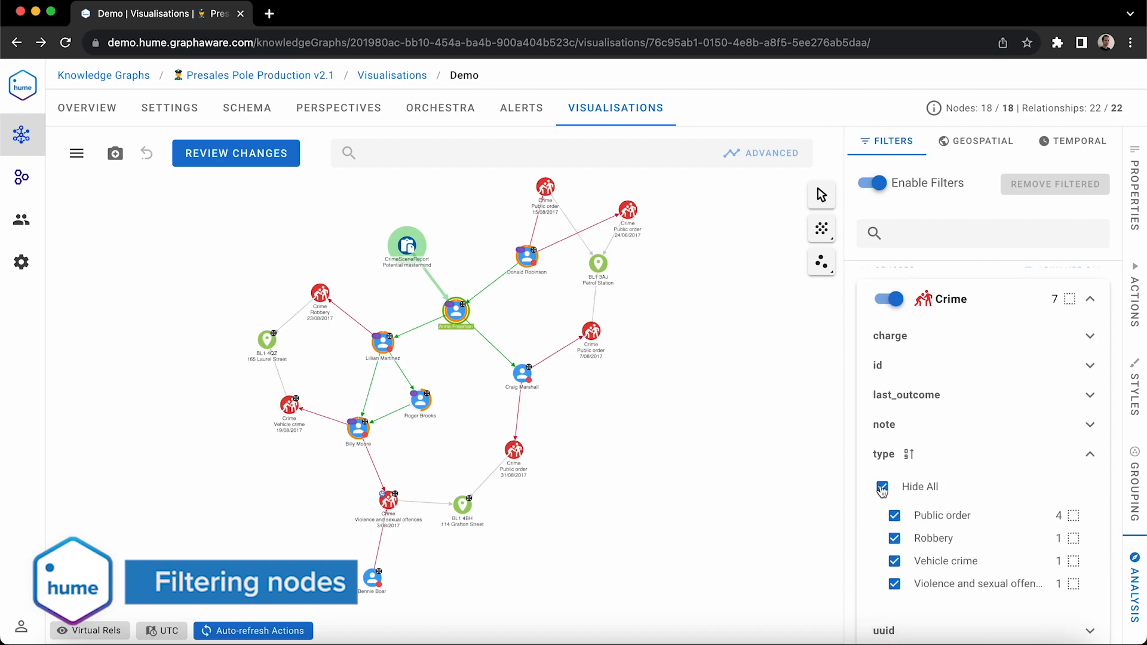
click(882, 489)
click(894, 538)
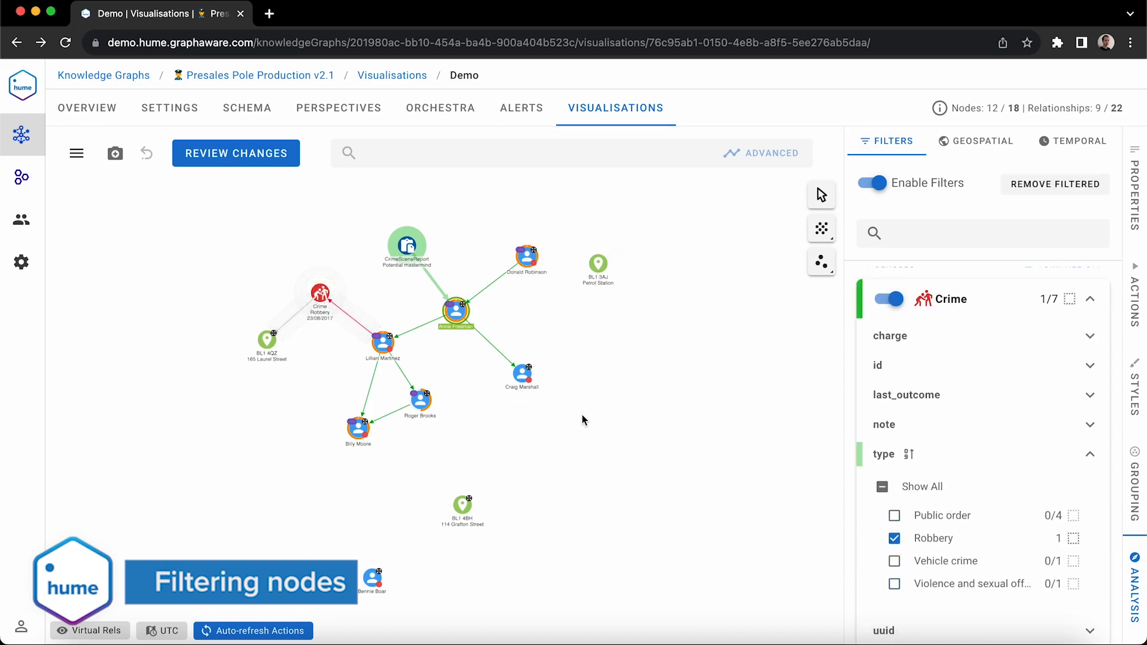
- Create a LINKED relationship from the central person node to the Robbery crime node, with hypothesis set to True
scroll(439, 344, up, 3)
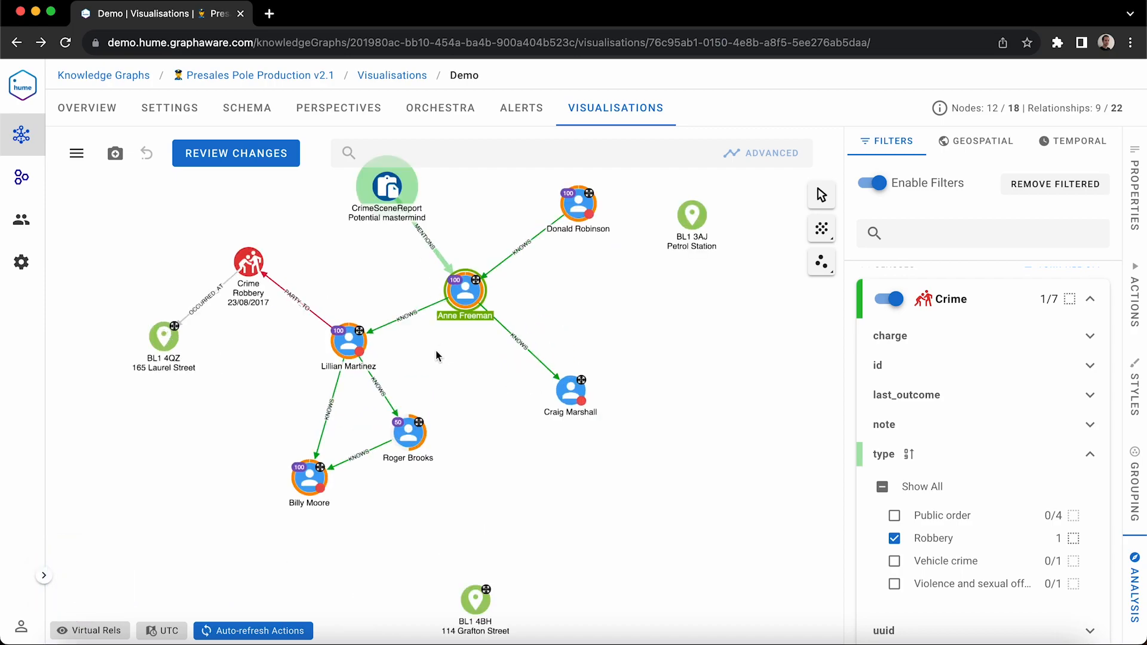
right_click(436, 356)
mouse_move(483, 406)
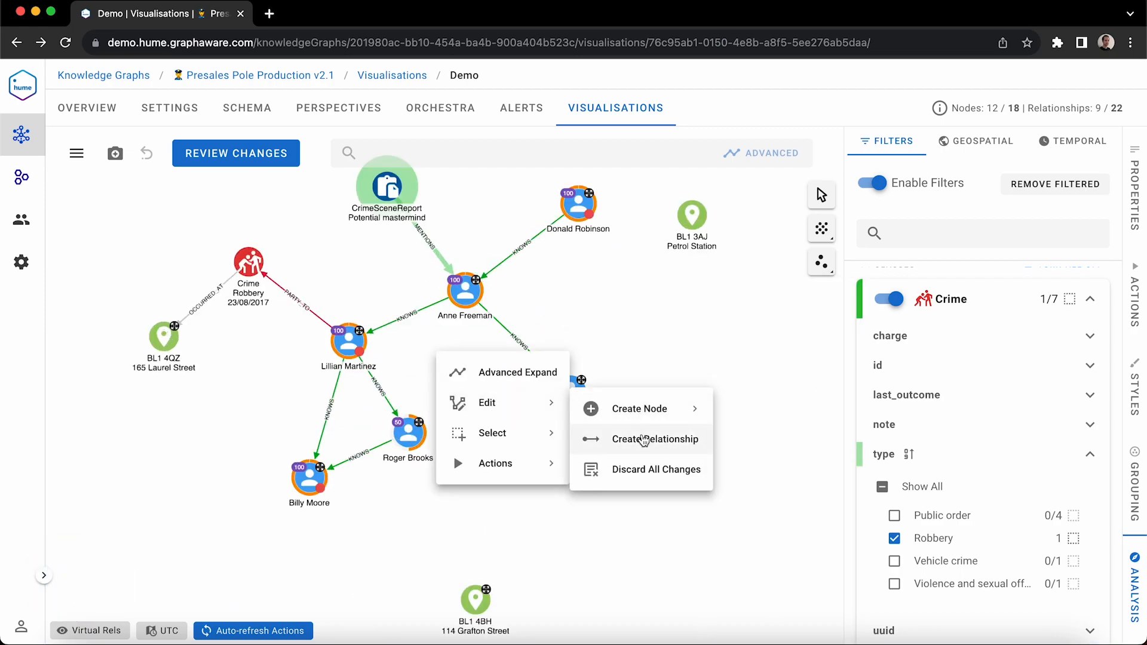
click(643, 440)
click(469, 297)
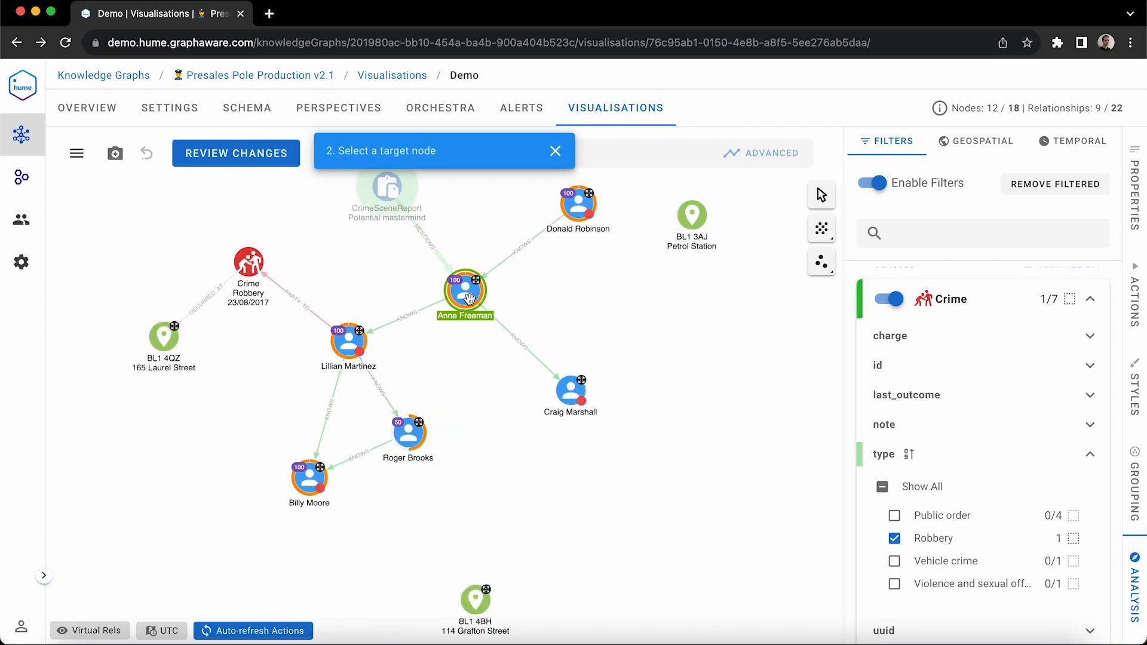
click(263, 273)
click(523, 316)
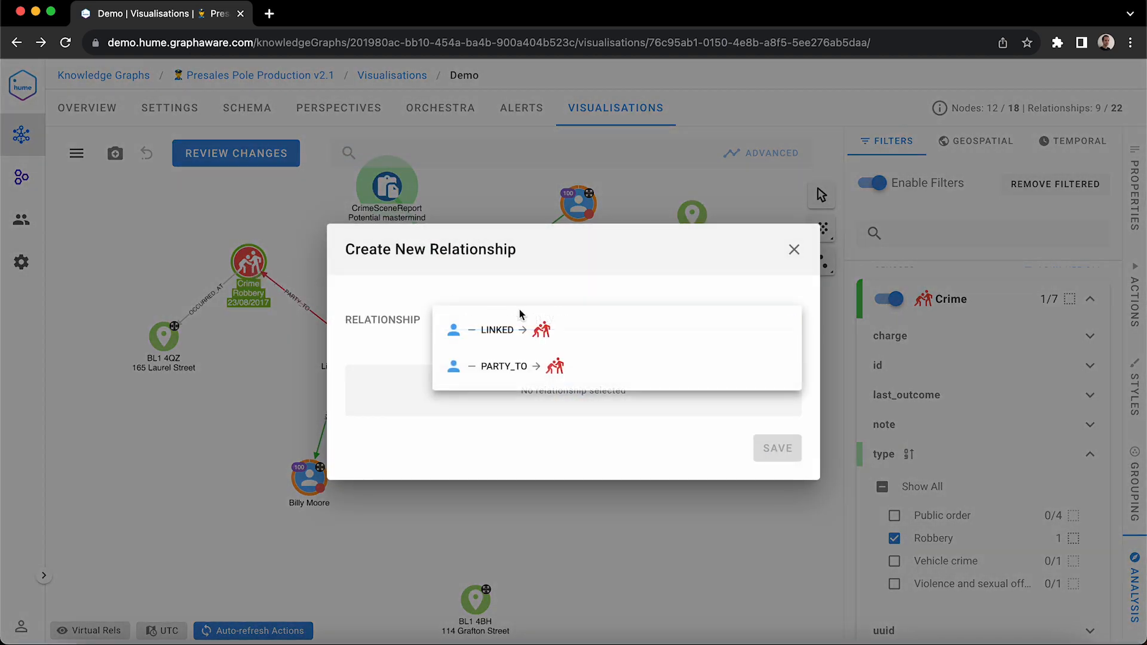
click(508, 338)
click(354, 382)
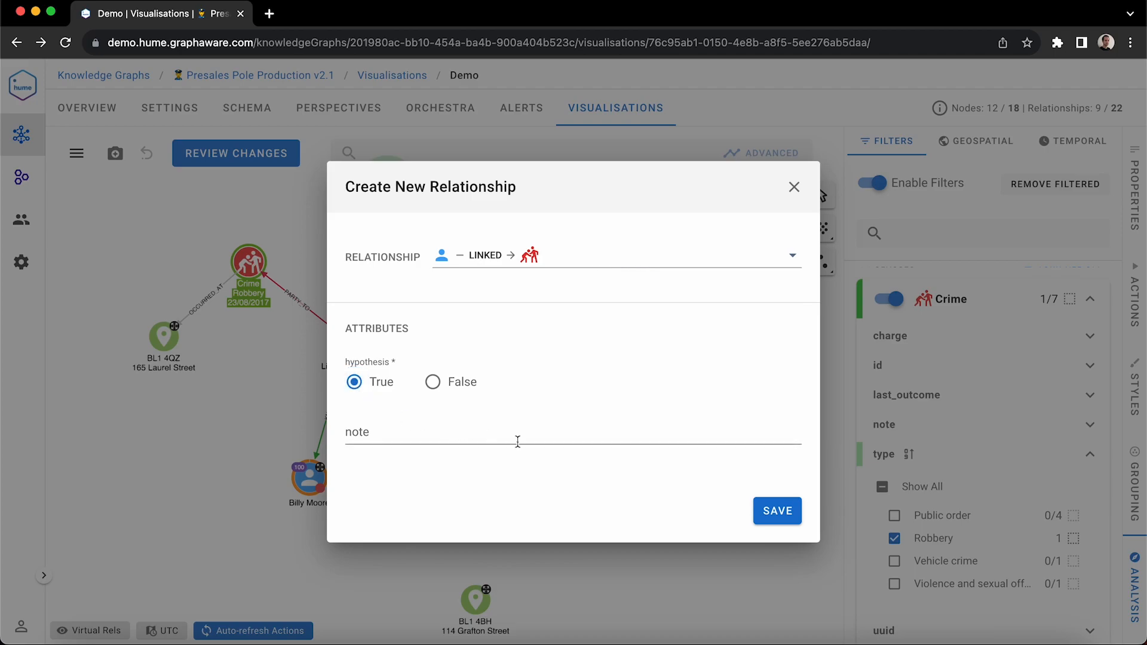
click(777, 511)
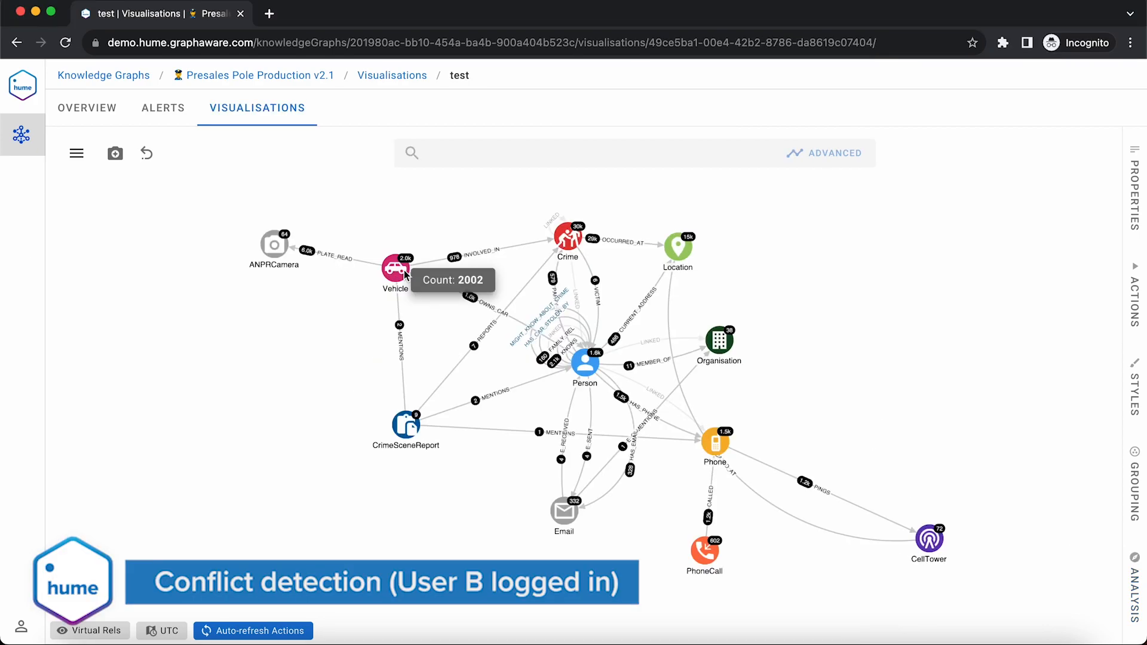
- In the test visualisation, search for the central person by full name from the recent searches and add the matching node
click(481, 155)
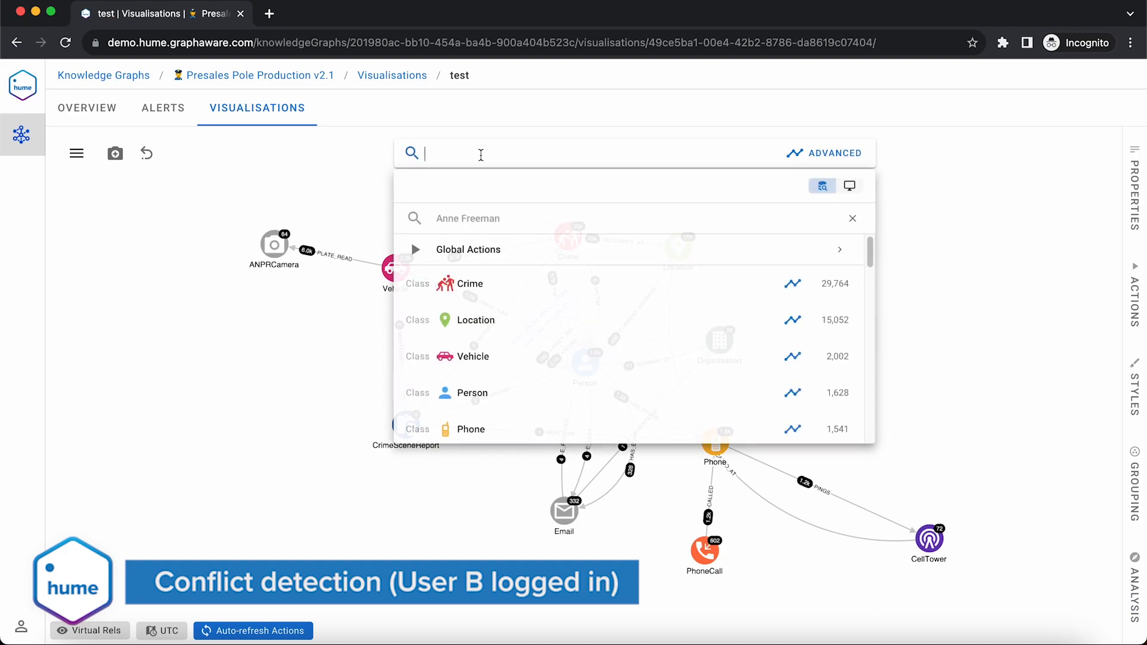
click(484, 218)
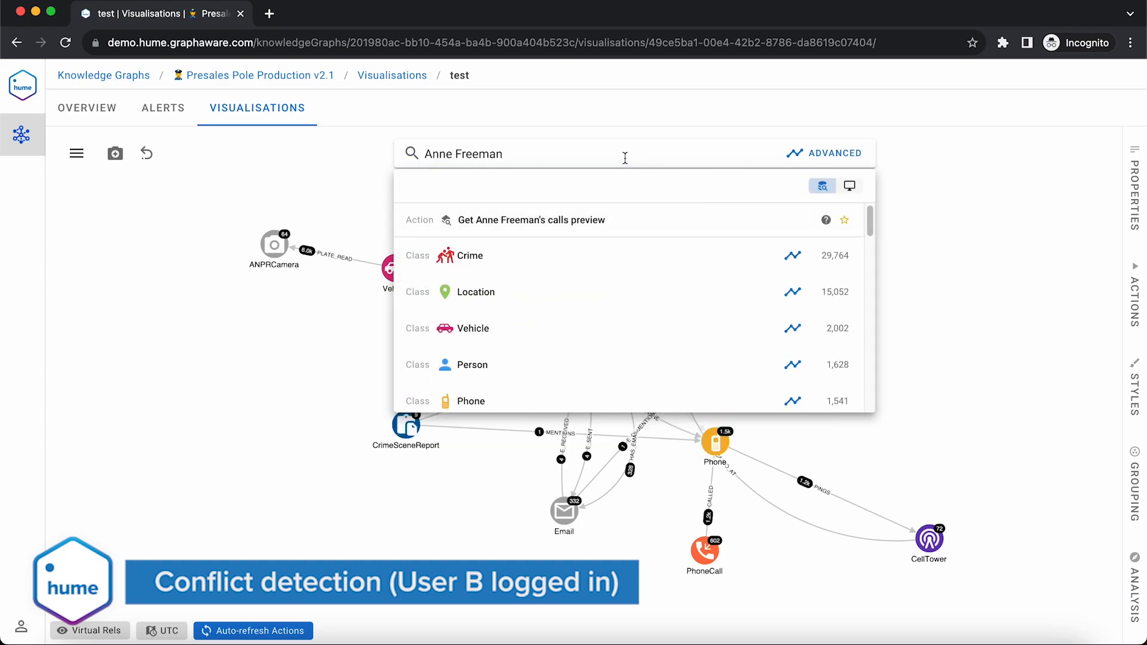
click(566, 283)
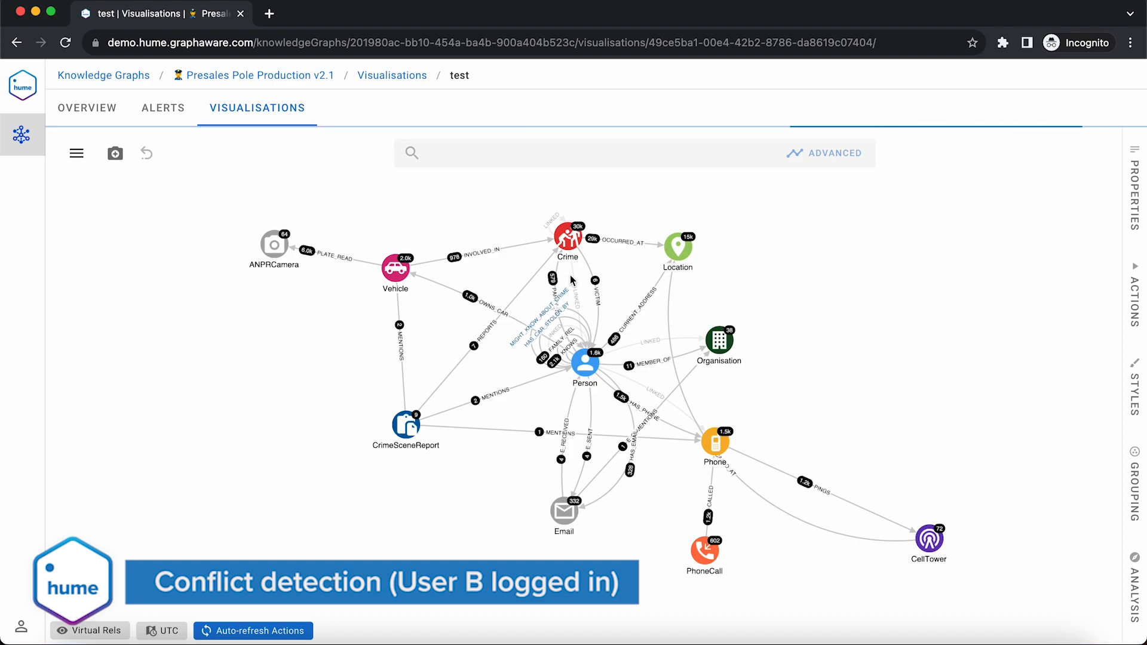
- Edit the person node, setting age to 33 and under_investigation to True, and save it
right_click(583, 376)
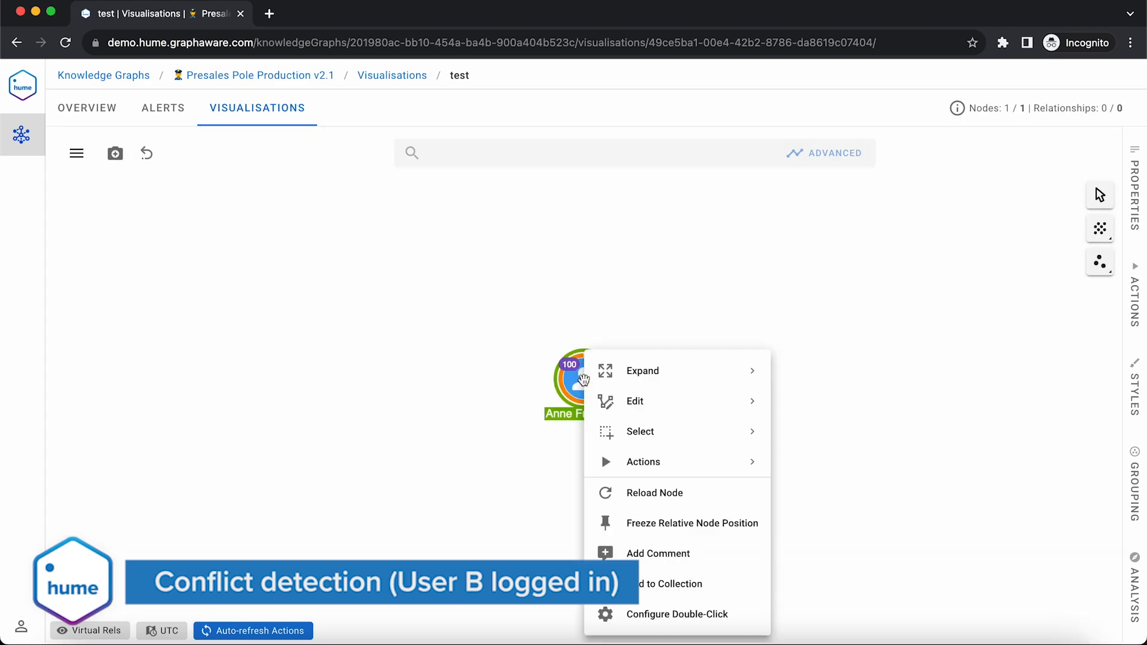
mouse_move(639, 402)
click(792, 408)
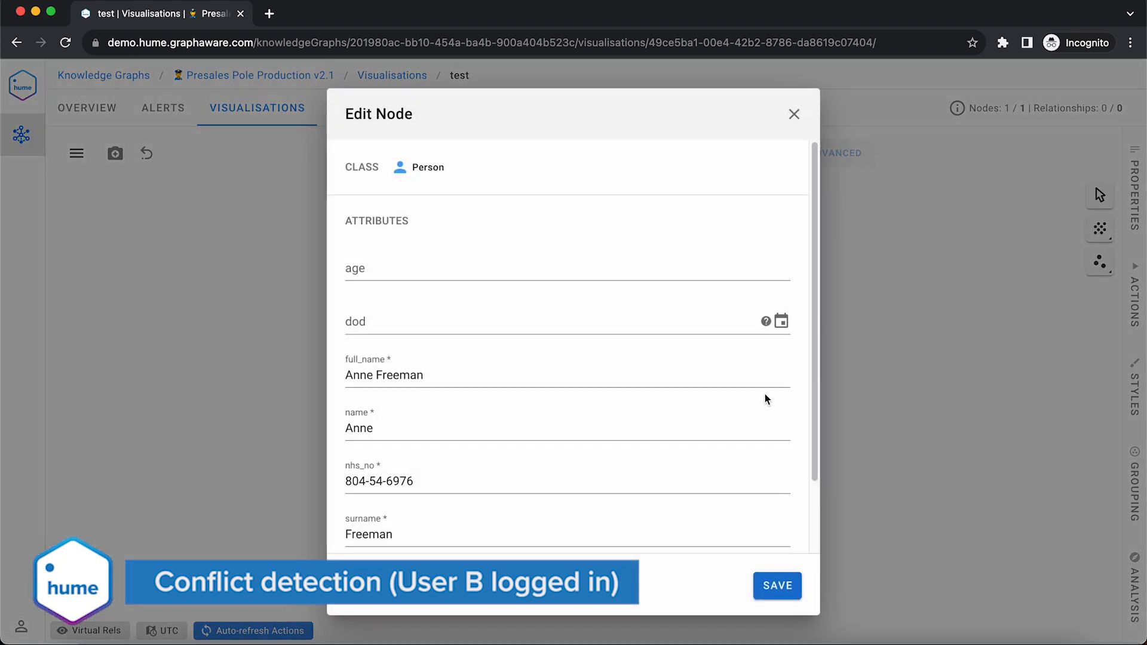
click(476, 273)
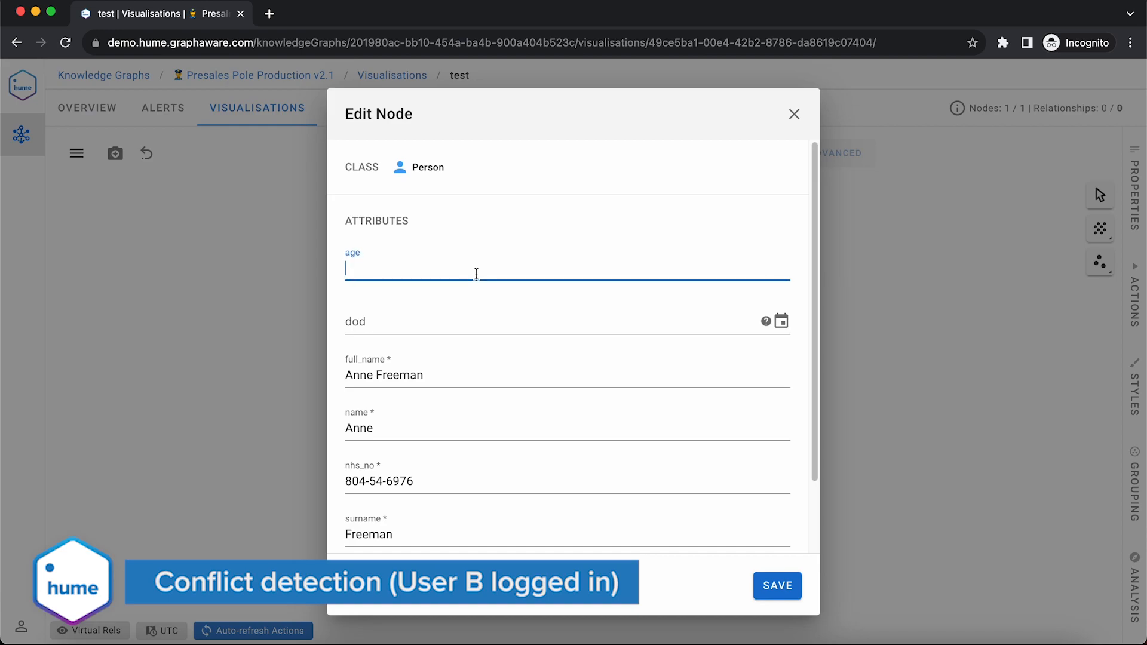
scroll(471, 371, down, 3)
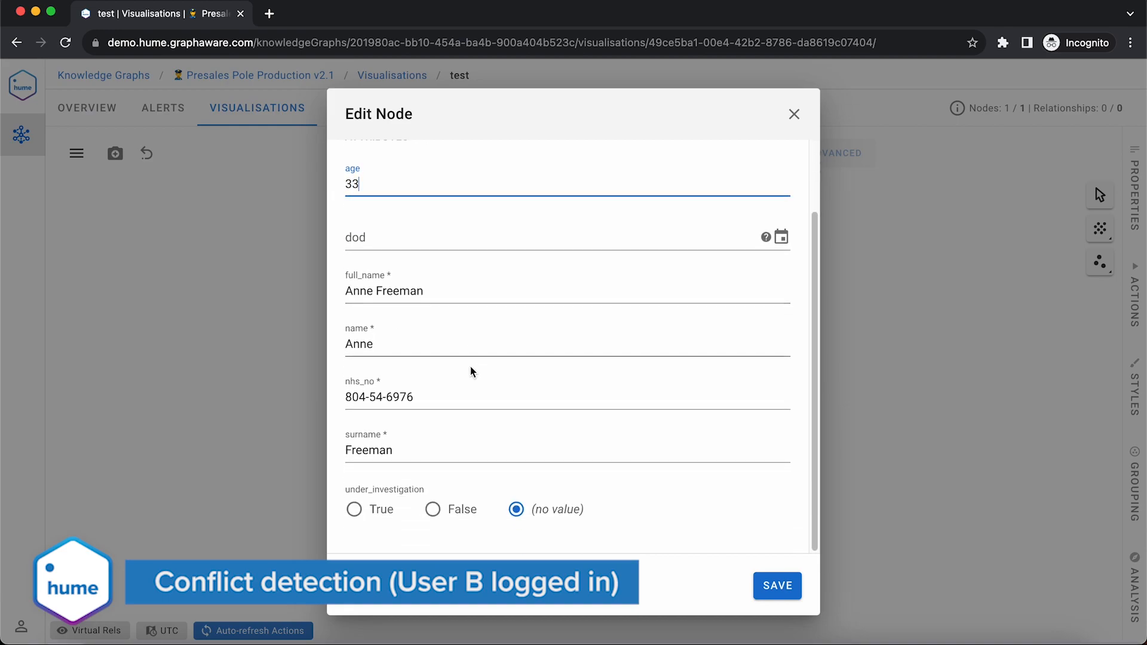
click(364, 513)
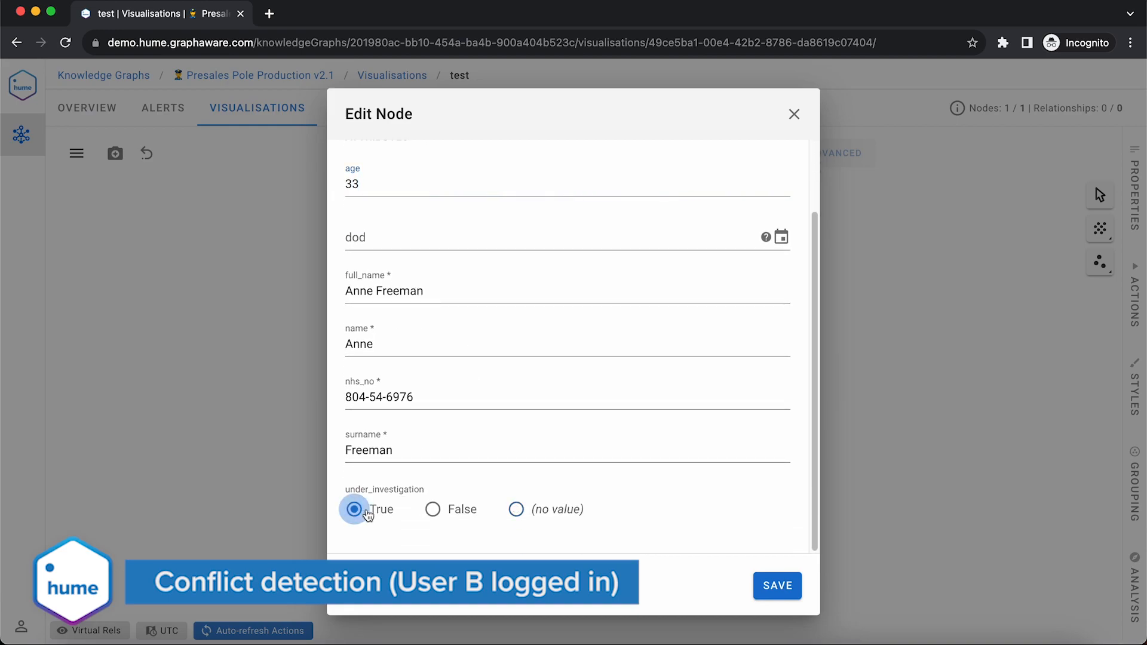
click(770, 586)
- Review the person's attribute changes in the properties and the change set details, and publish them
click(1138, 241)
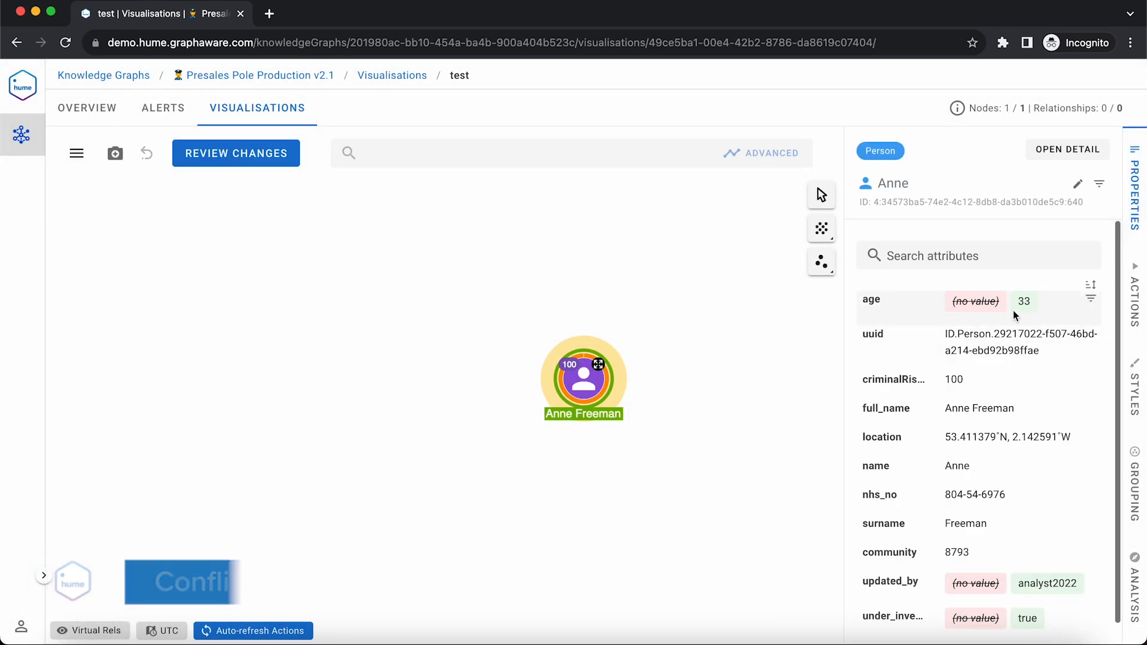
click(235, 155)
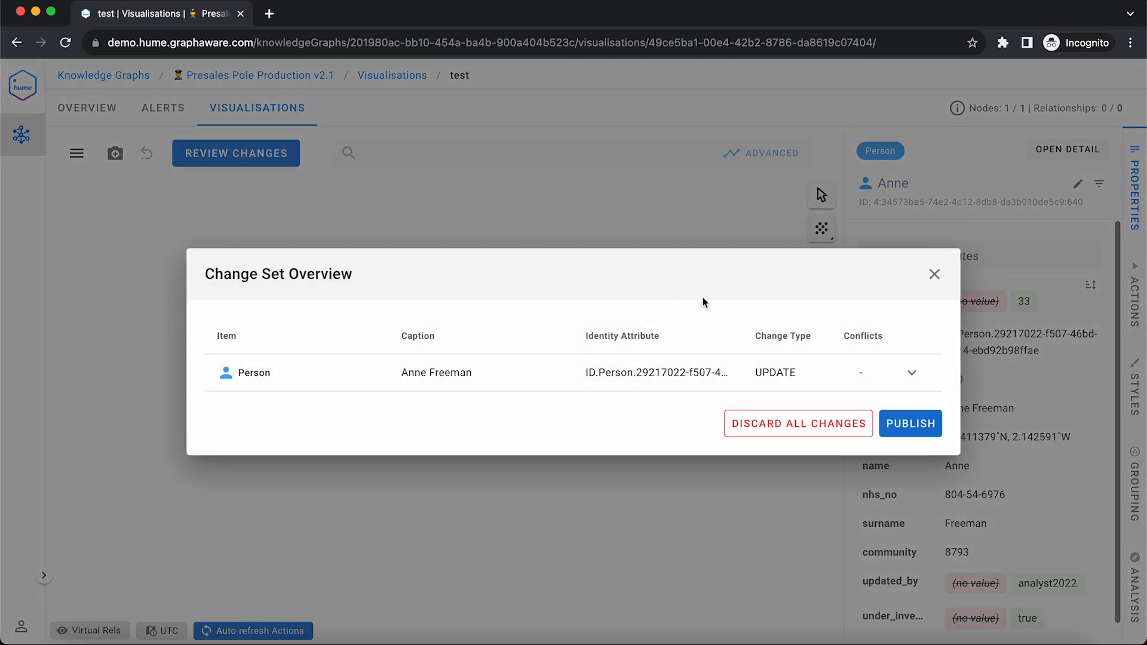
click(912, 374)
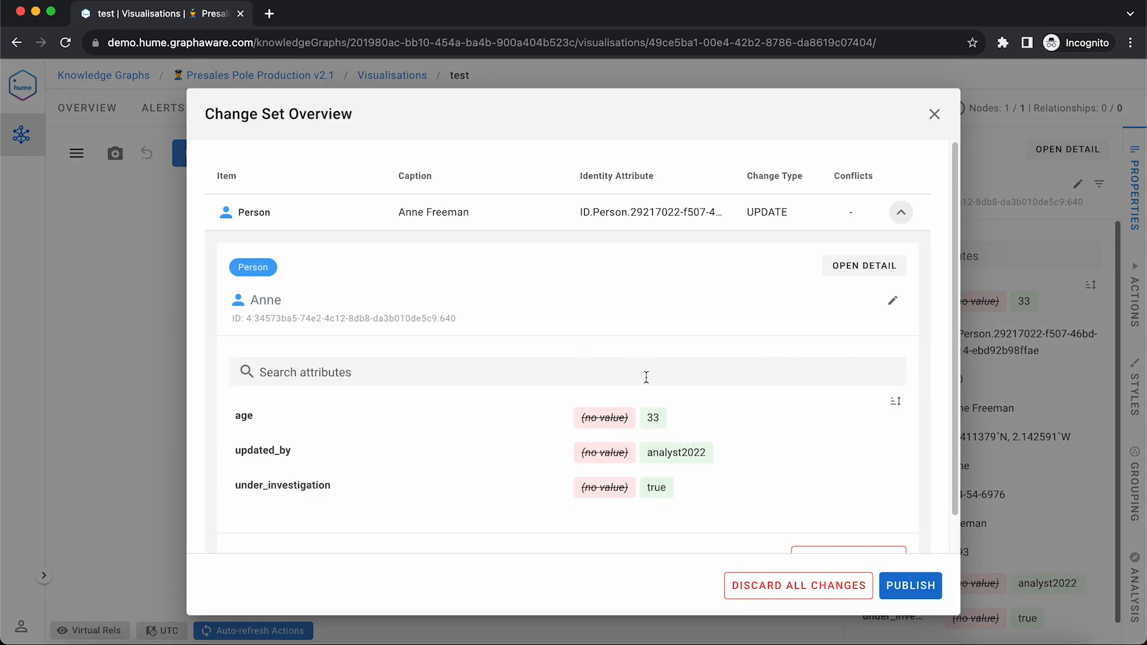
scroll(667, 409, down, 2)
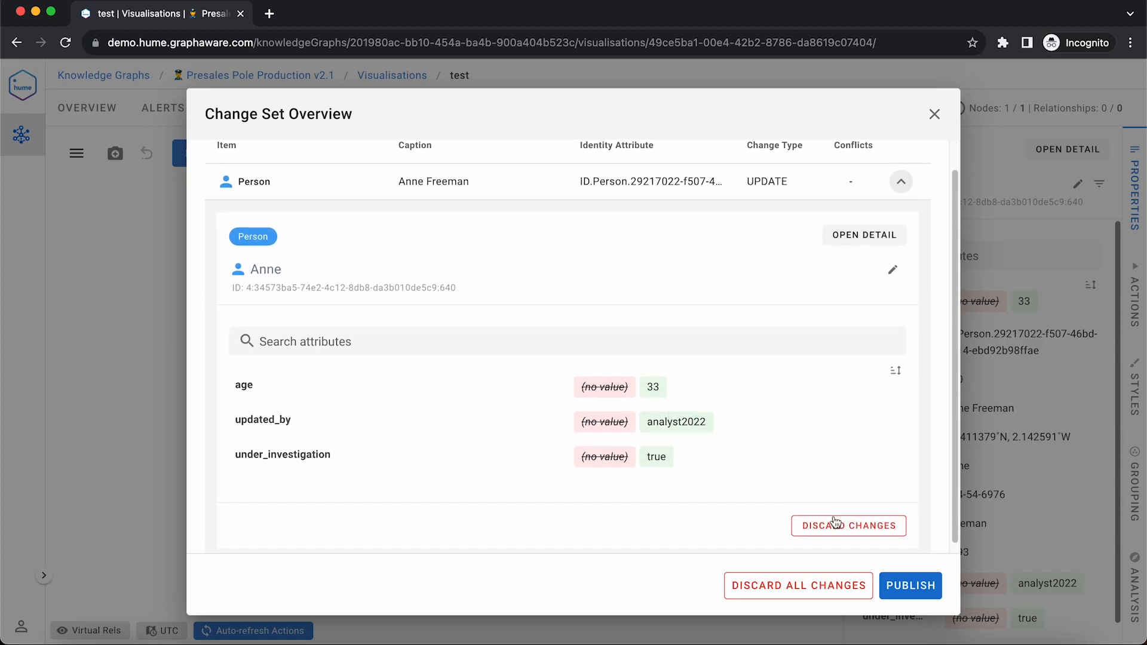
click(896, 583)
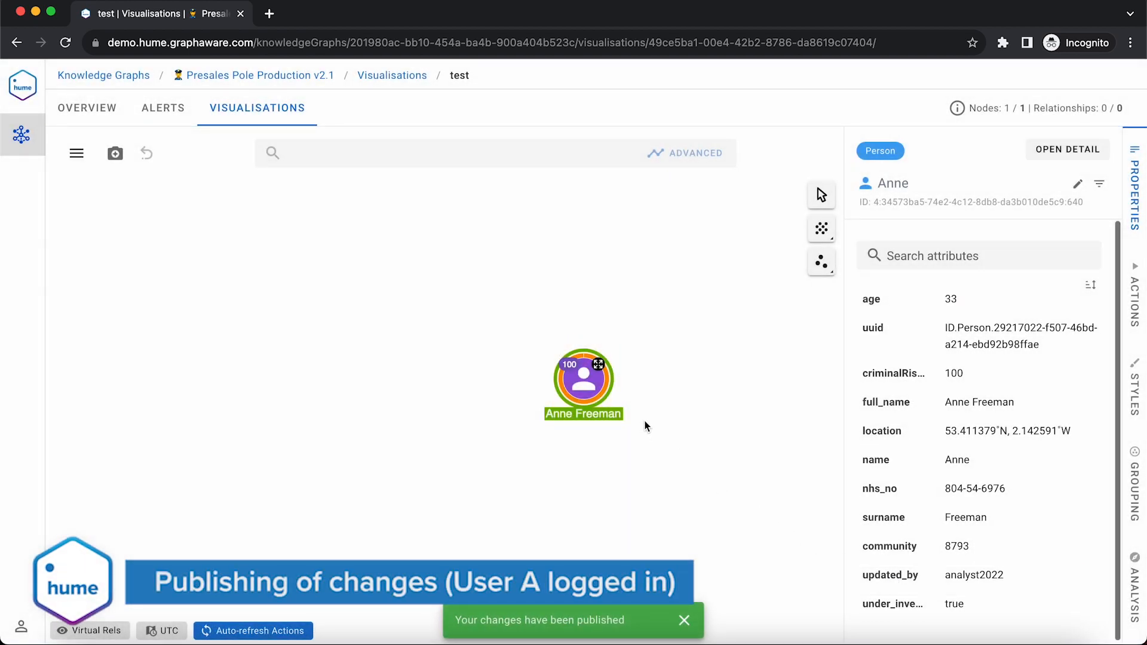
- Switch to the Demo visualisation and edit the central person node, setting age to 42 and under_investigation to True
key(super+grave)
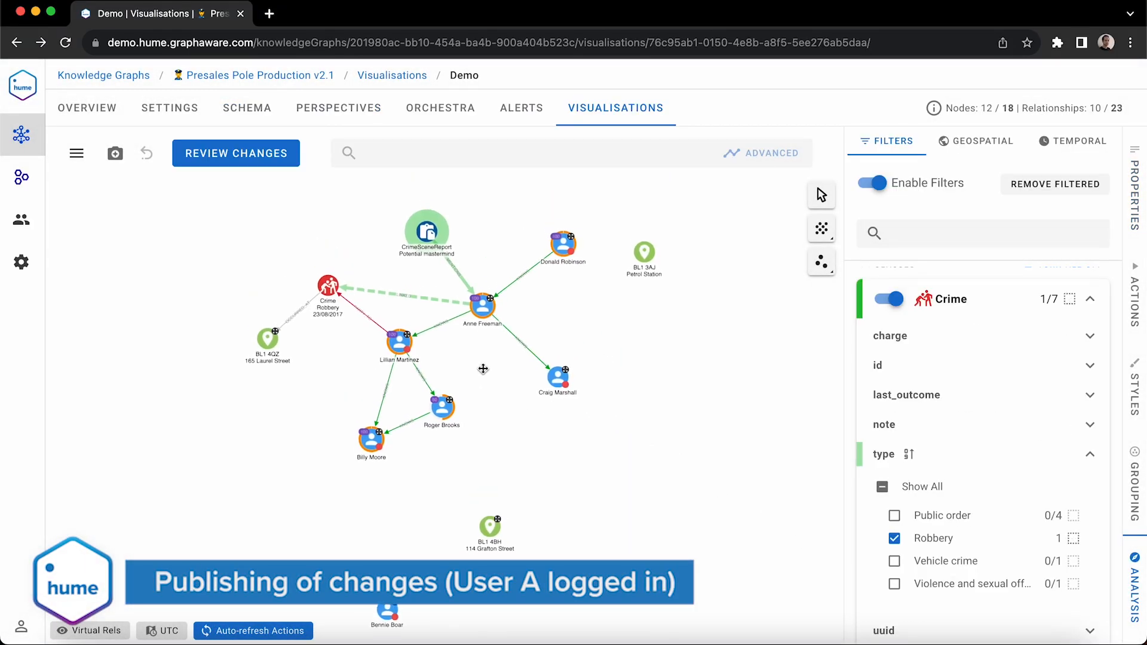
right_click(482, 314)
mouse_move(557, 373)
click(700, 375)
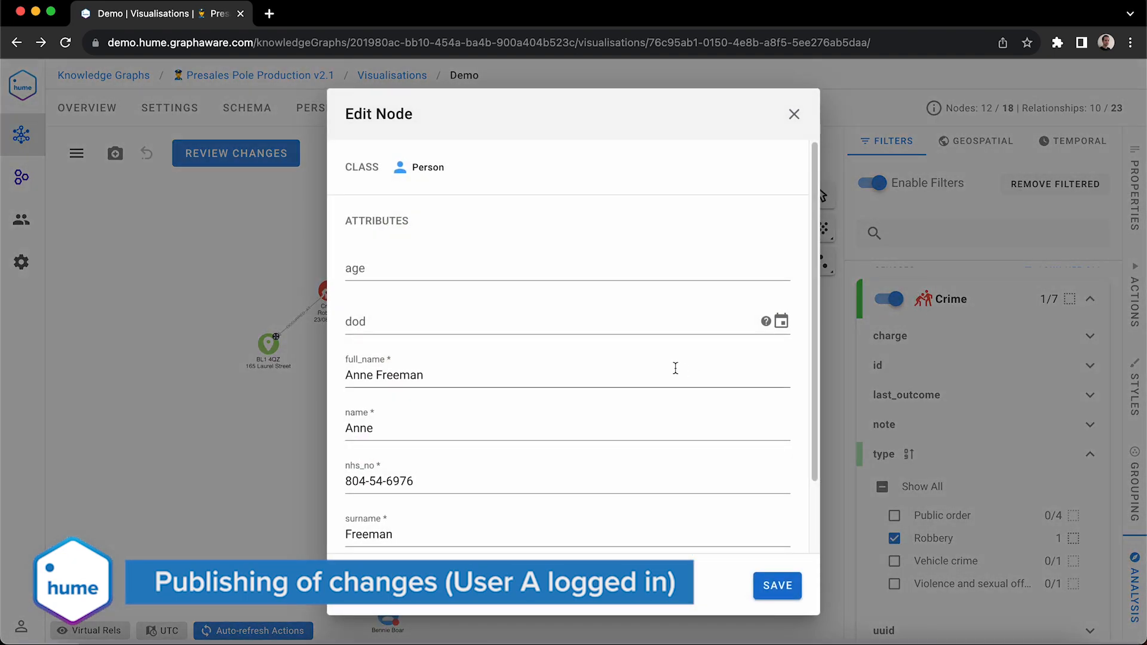
click(465, 271)
scroll(465, 359, down, 1)
click(355, 509)
click(762, 588)
- Review the pending changes, update the Person's conflicting values to the most recently updated entry, and publish the change set
click(236, 157)
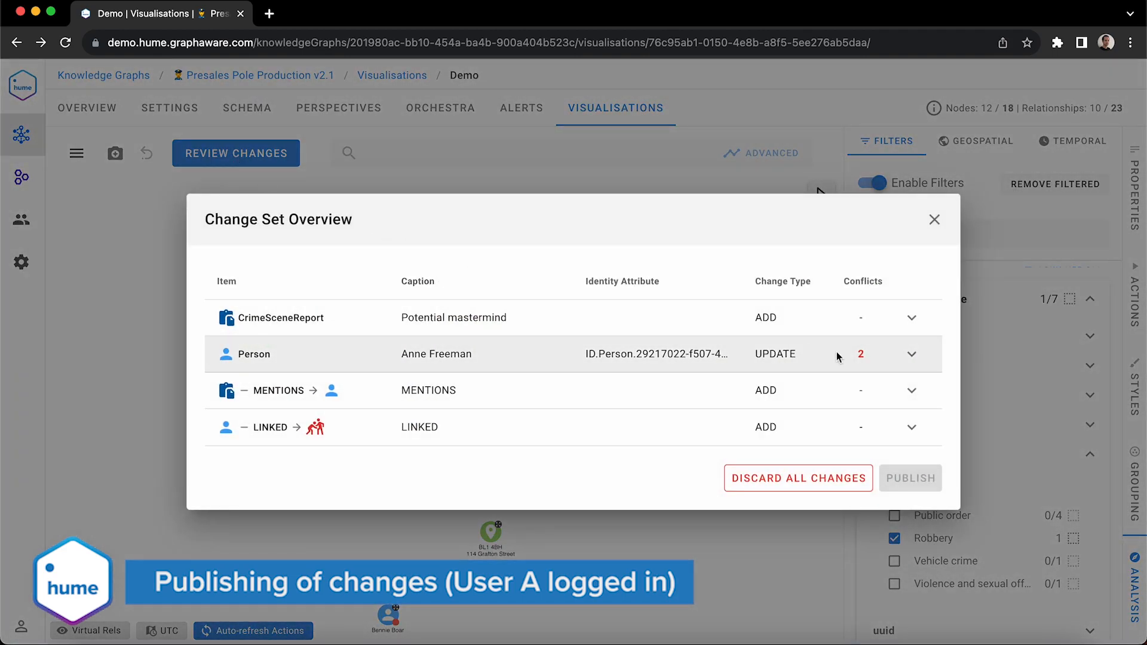
click(912, 358)
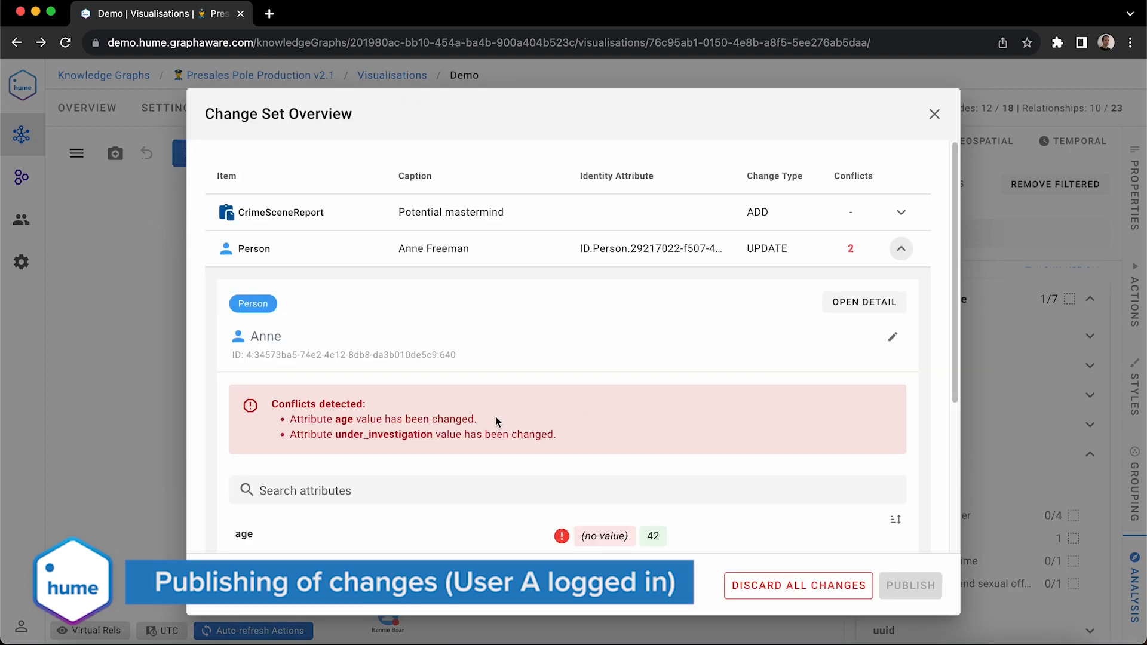
scroll(428, 410, down, 3)
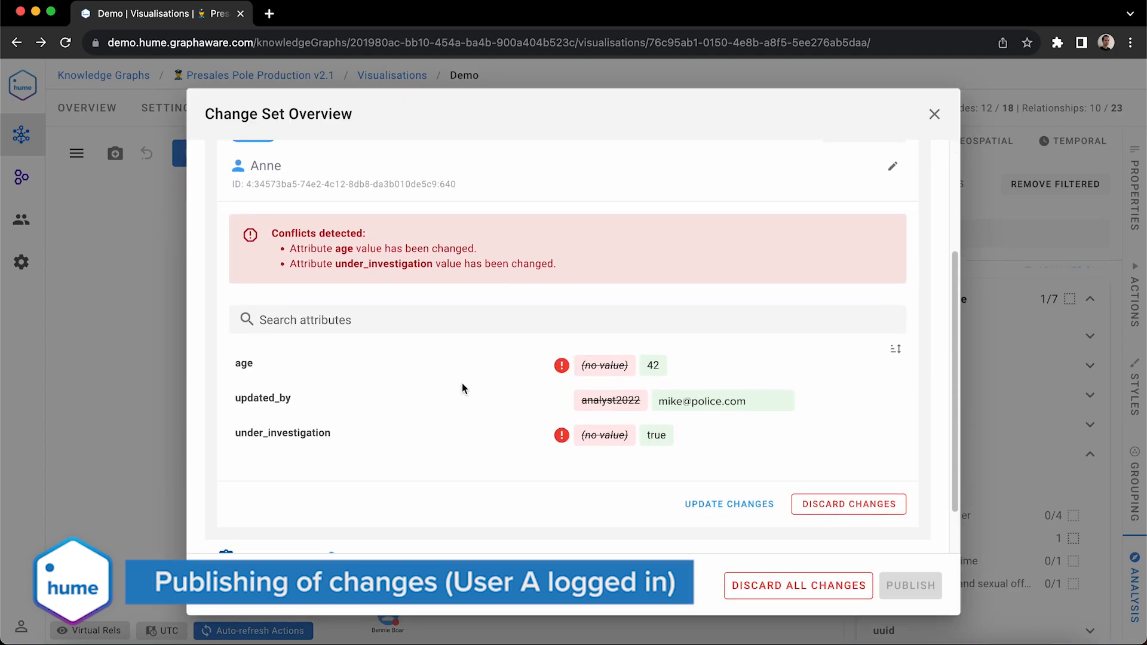
click(714, 506)
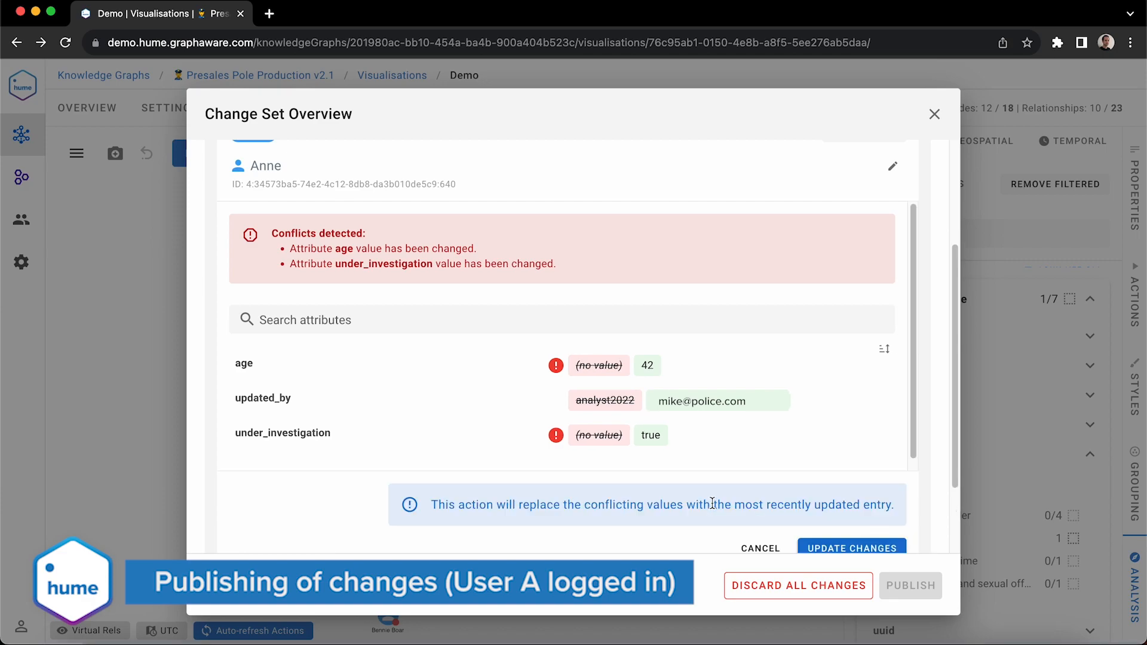
scroll(711, 432, down, 2)
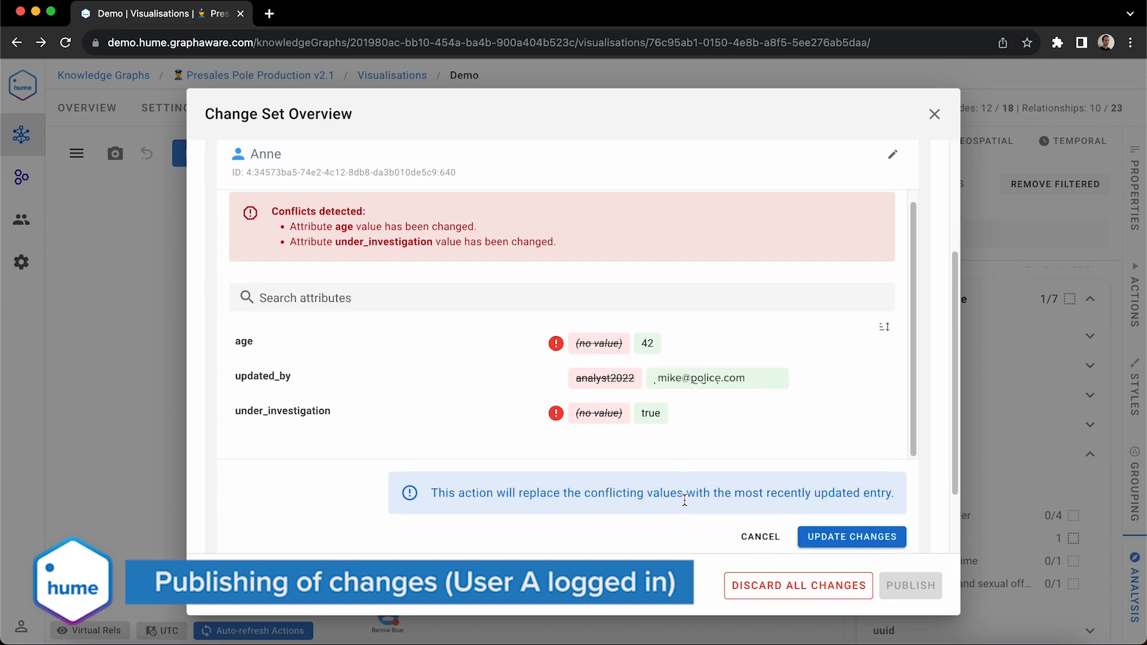
click(832, 535)
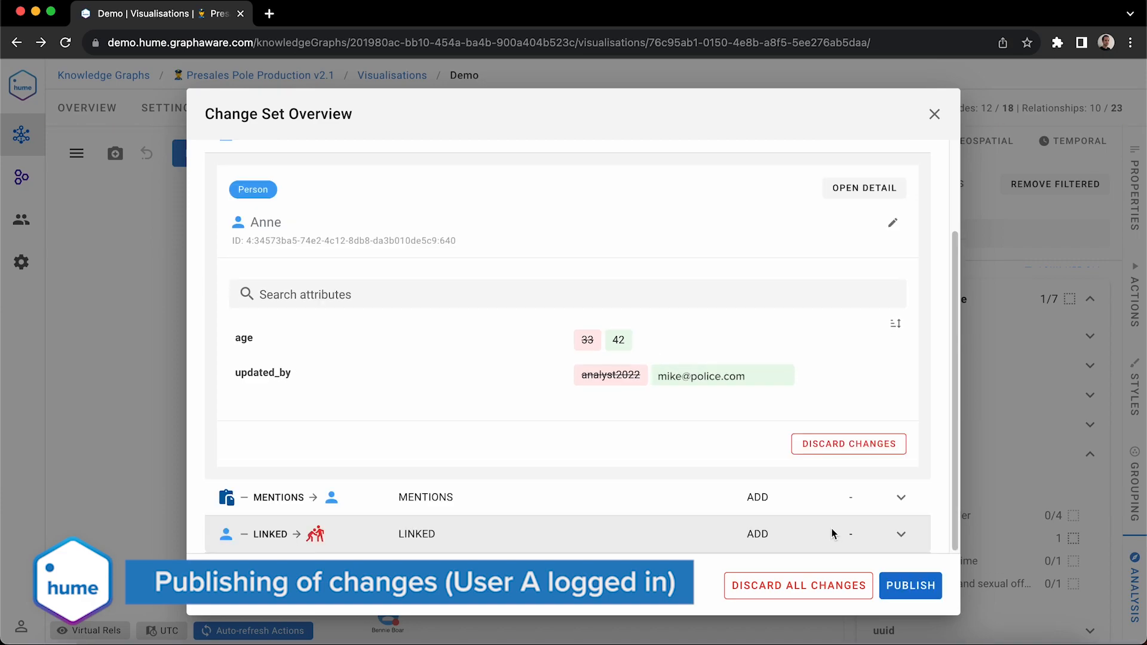
click(910, 588)
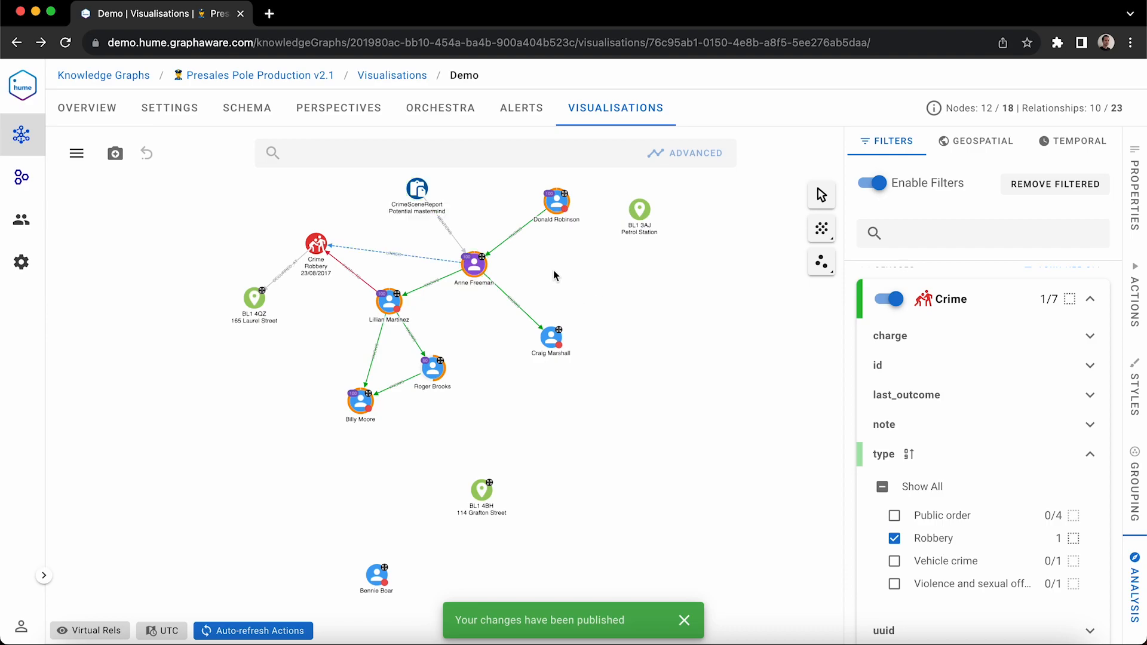
- Create a Person node with full_name GraphAware, name Graph, a surname, and the nhs_no taken from the central person's properties
click(1142, 204)
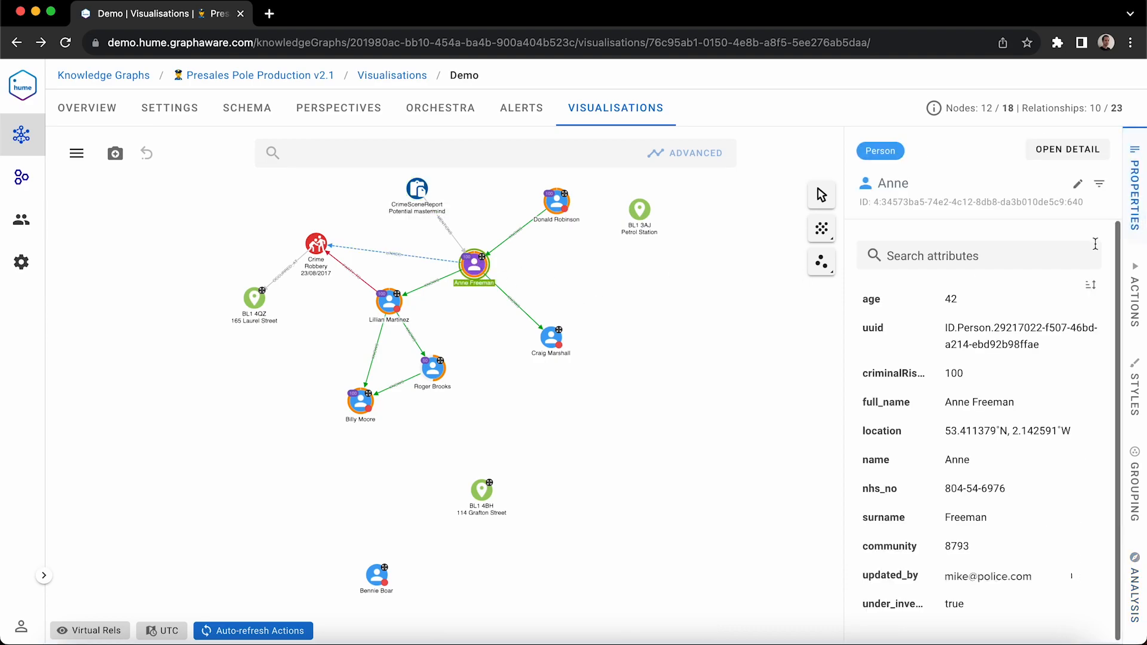
triple_click(971, 491)
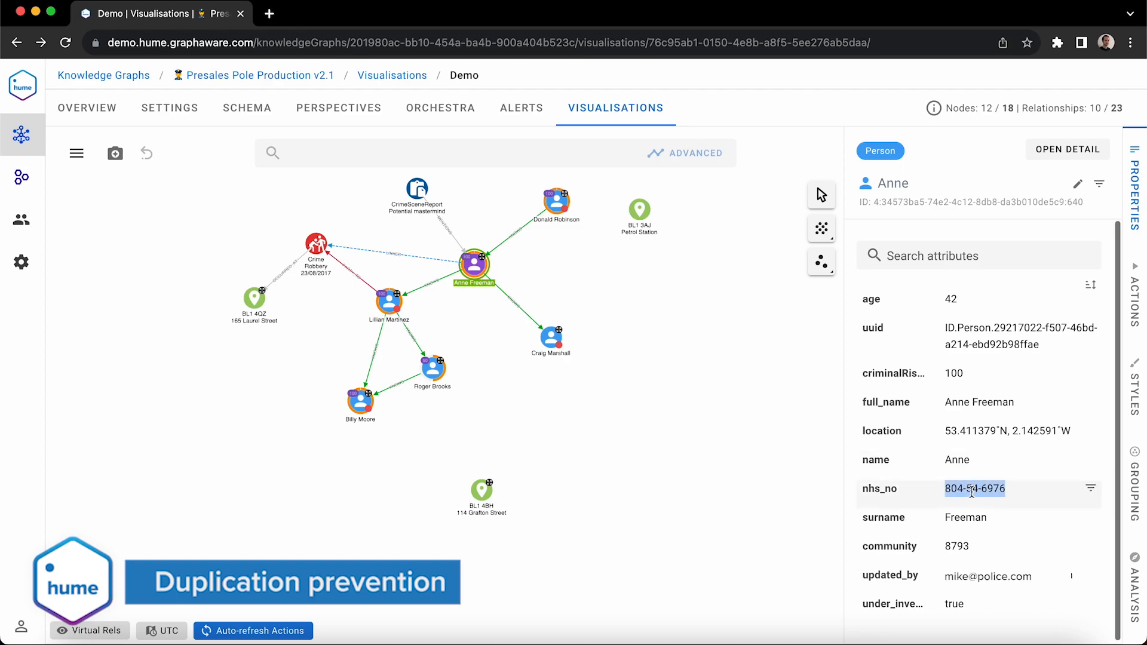
right_click(602, 296)
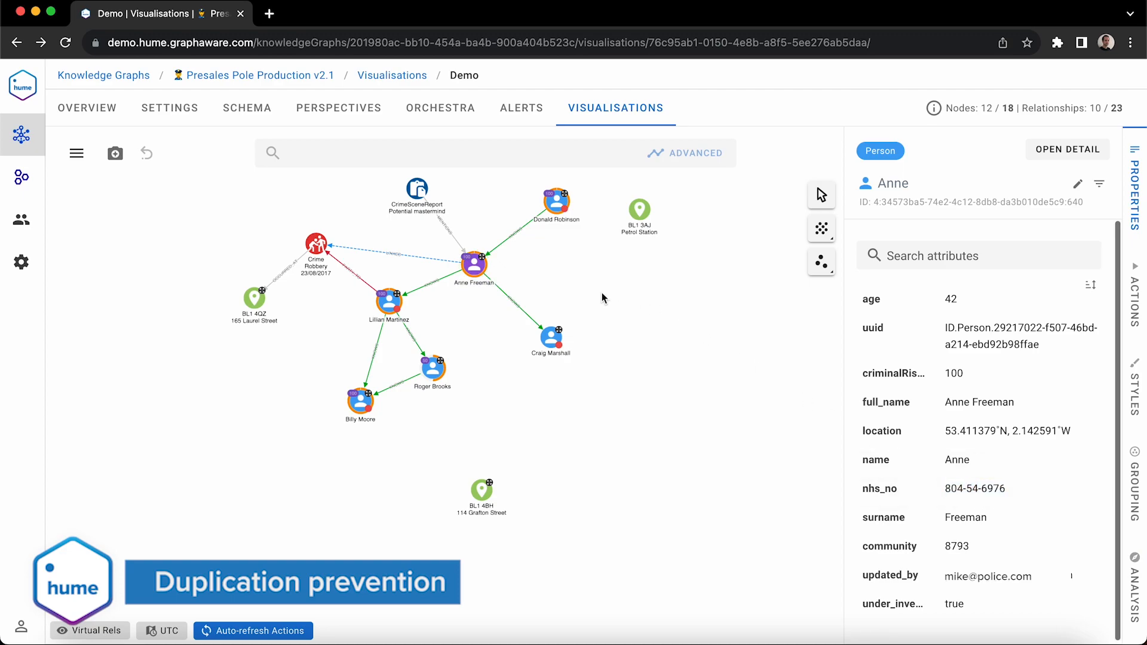
mouse_move(654, 342)
click(800, 351)
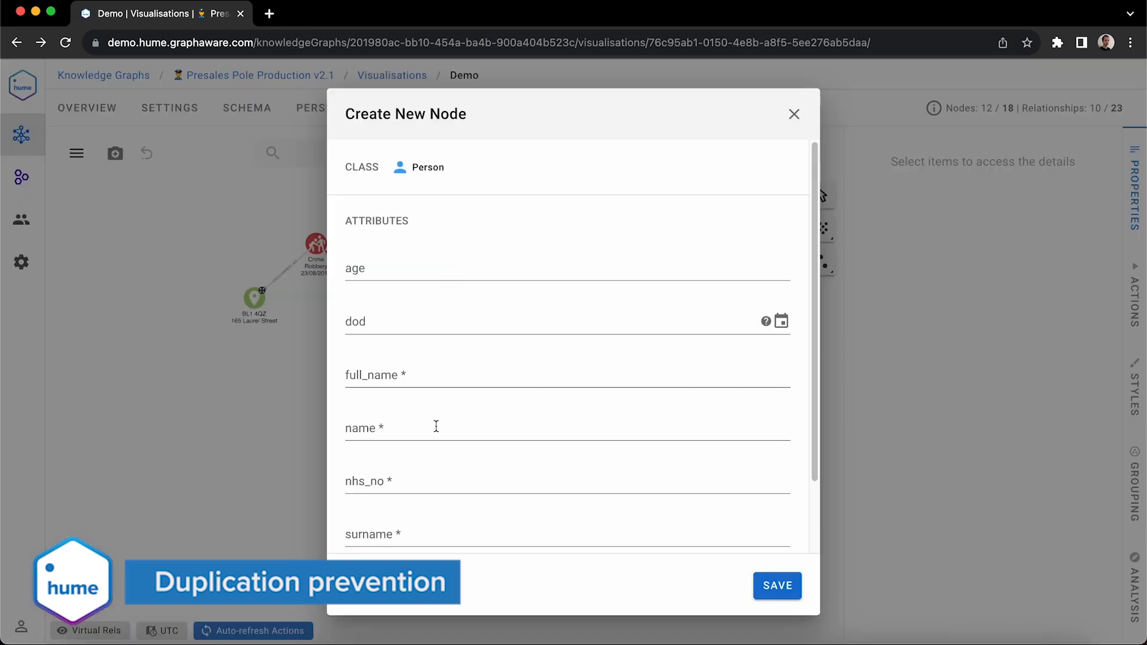
click(409, 373)
text(GraphAware)
click(397, 418)
text(Graph)
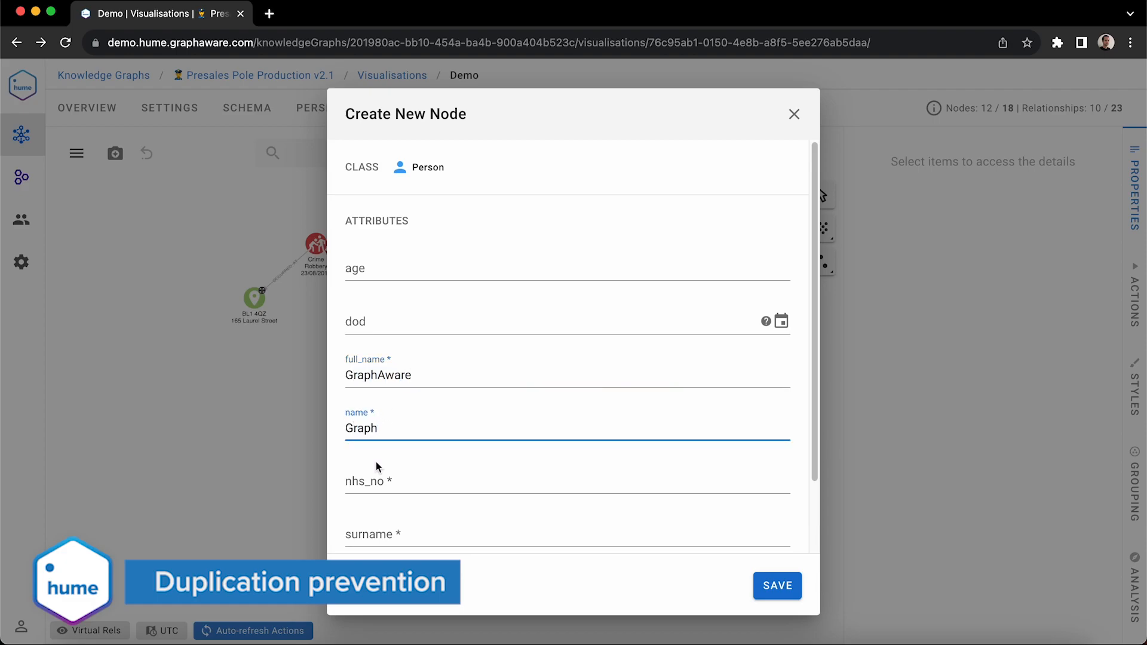
click(378, 463)
text(834-54-6976)
key(Tab)
text(Ascard)
click(777, 585)
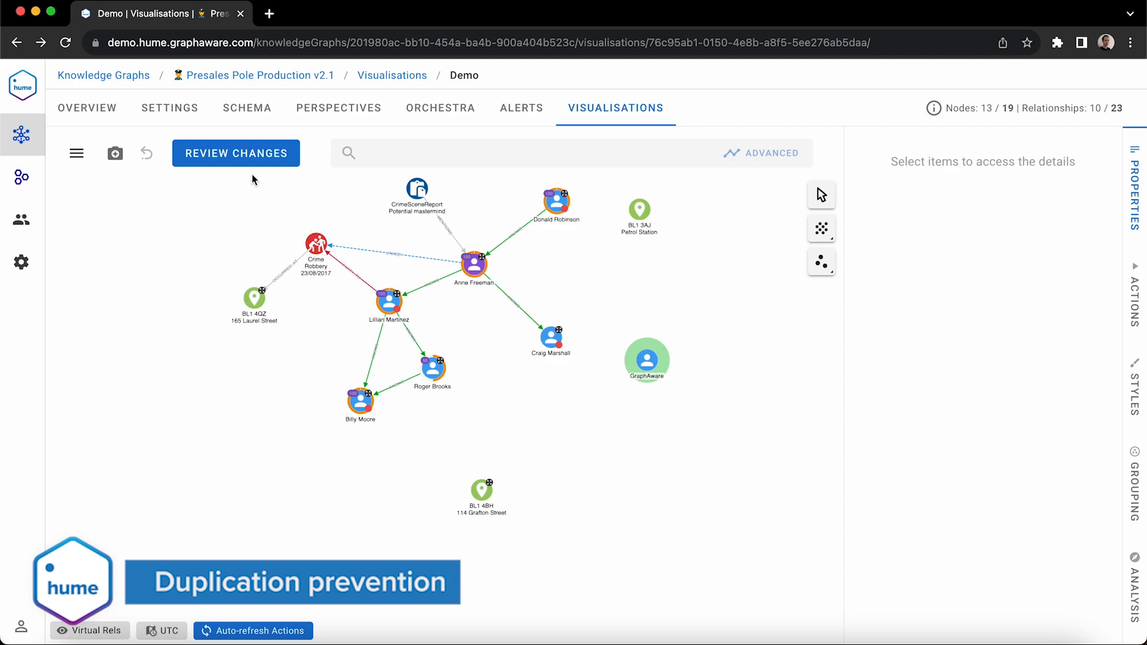
- Review the pending changes and expand the conflict details of the GraphAware Person entry
click(239, 155)
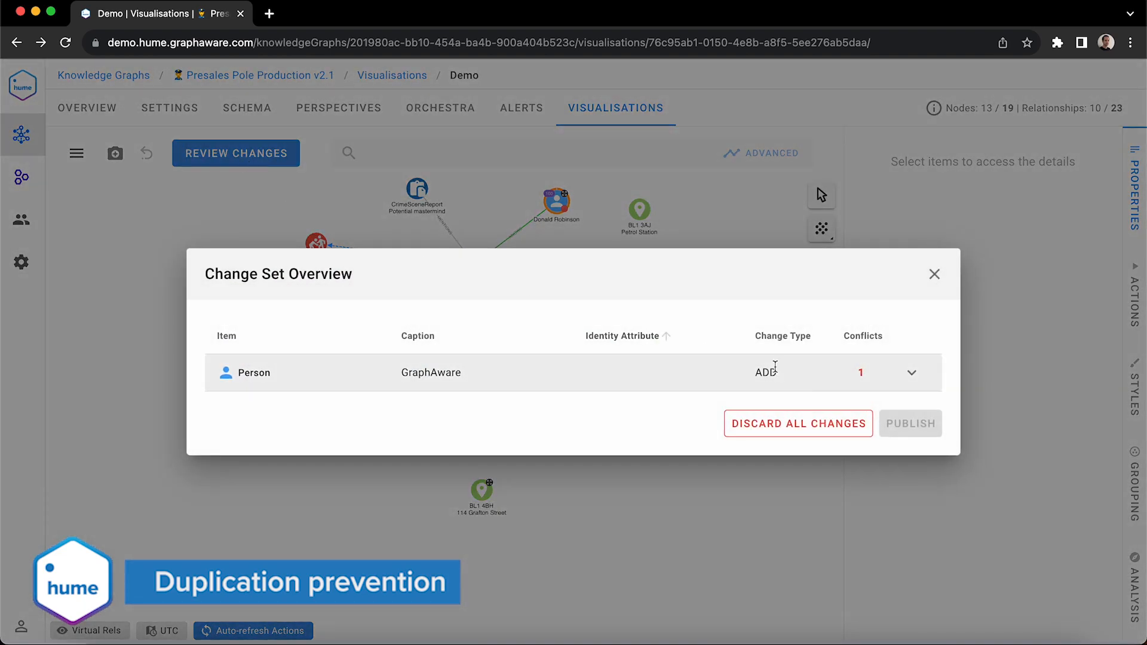
click(912, 373)
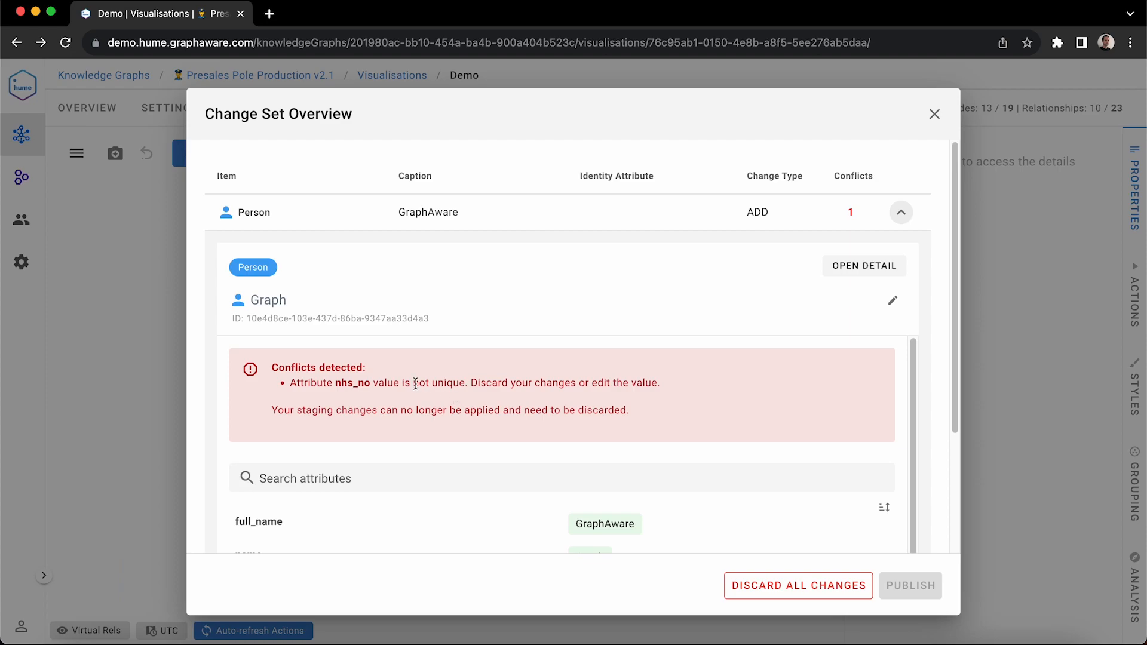